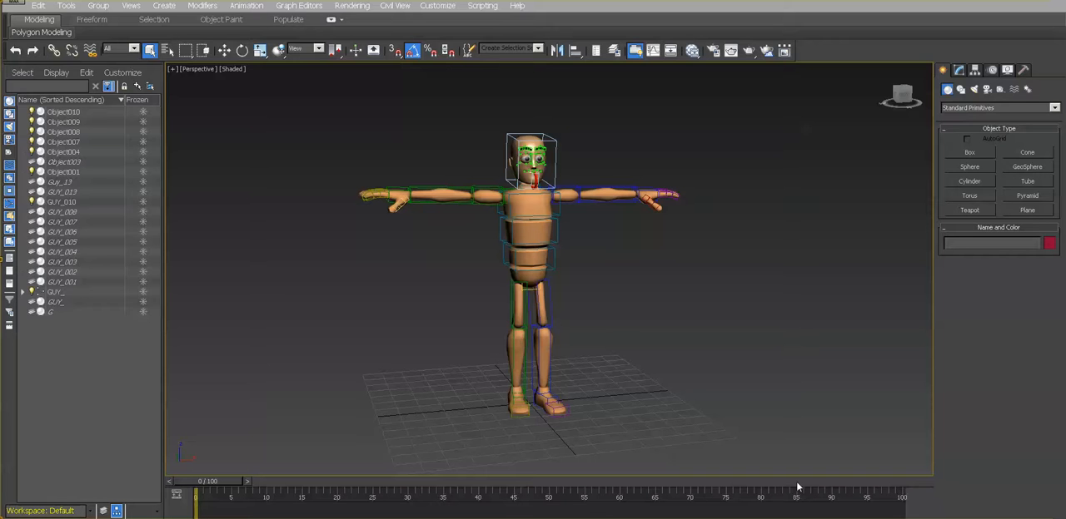
- Render the perspective view of the character with its rig layer still visible
left_click(365, 10)
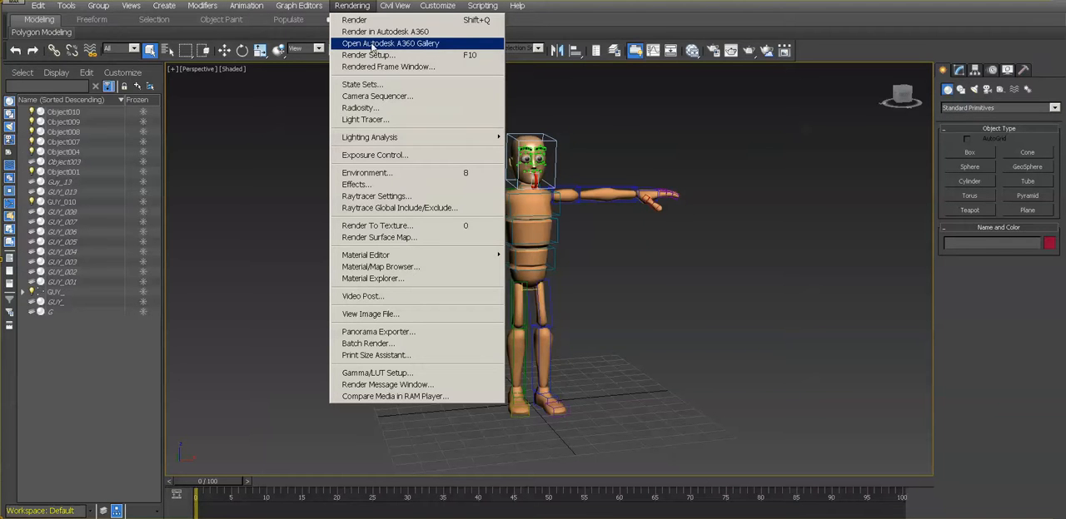
left_click(369, 20)
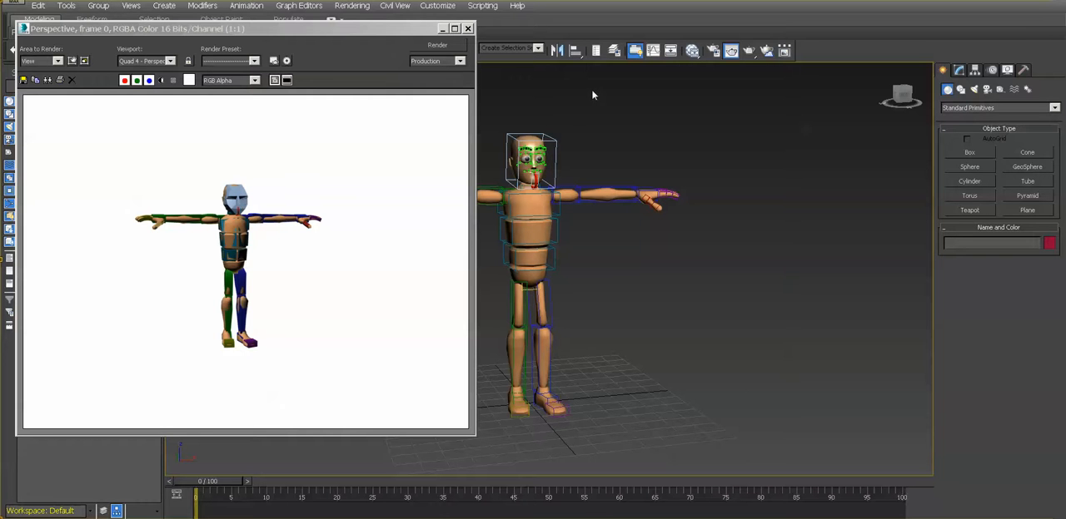
- Hide the RIG layer and re-render the perspective view without the rig controls
left_click(615, 52)
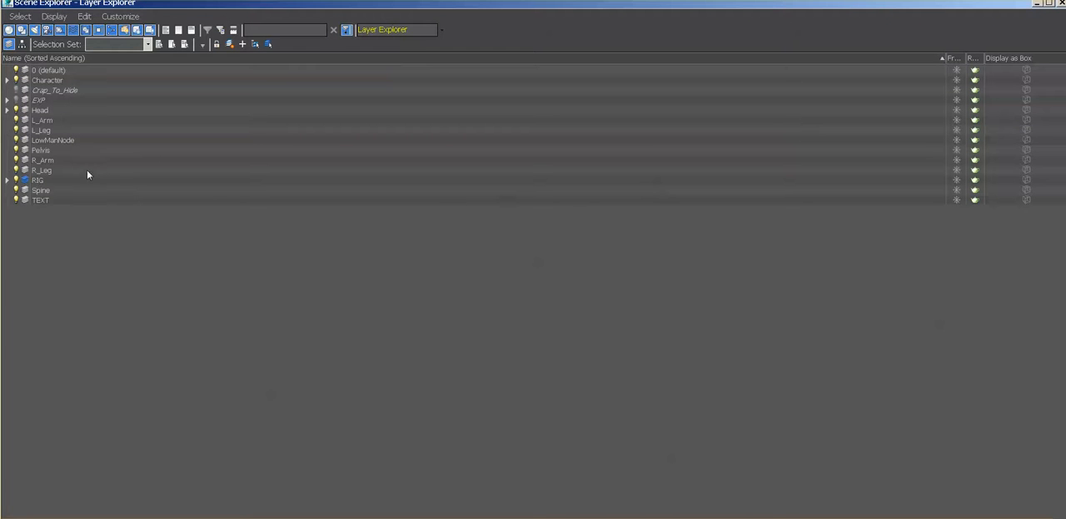
left_click(16, 180)
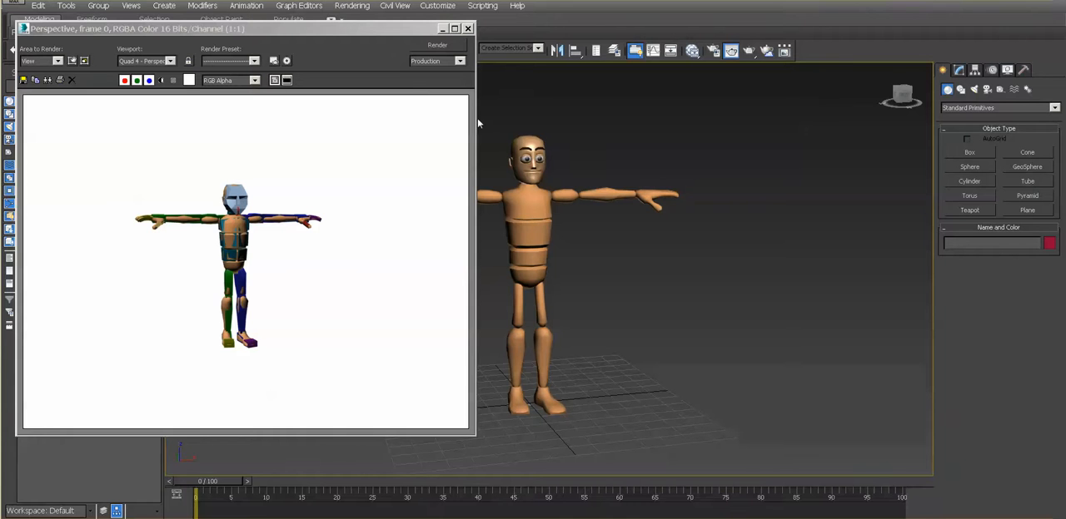
left_click(456, 50)
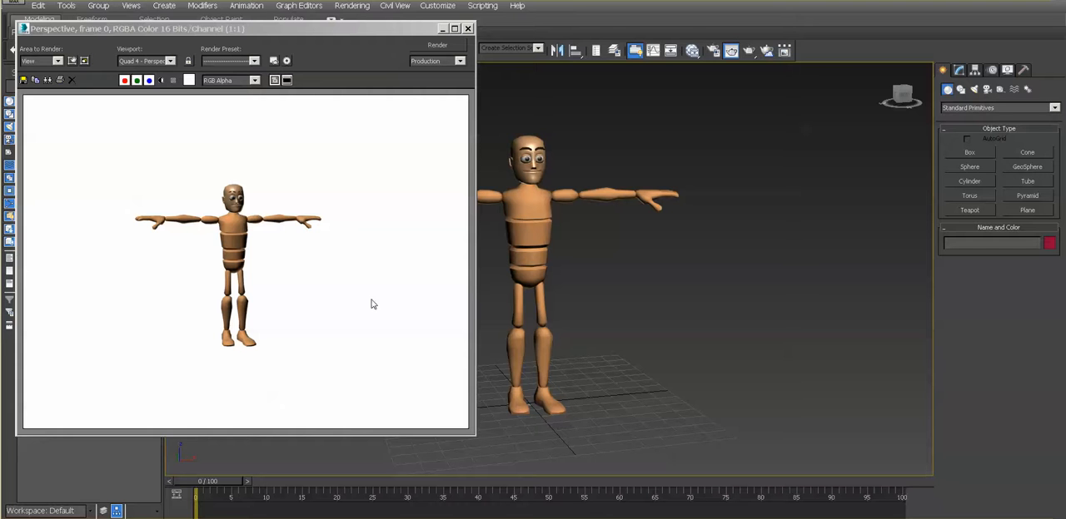
left_click(444, 29)
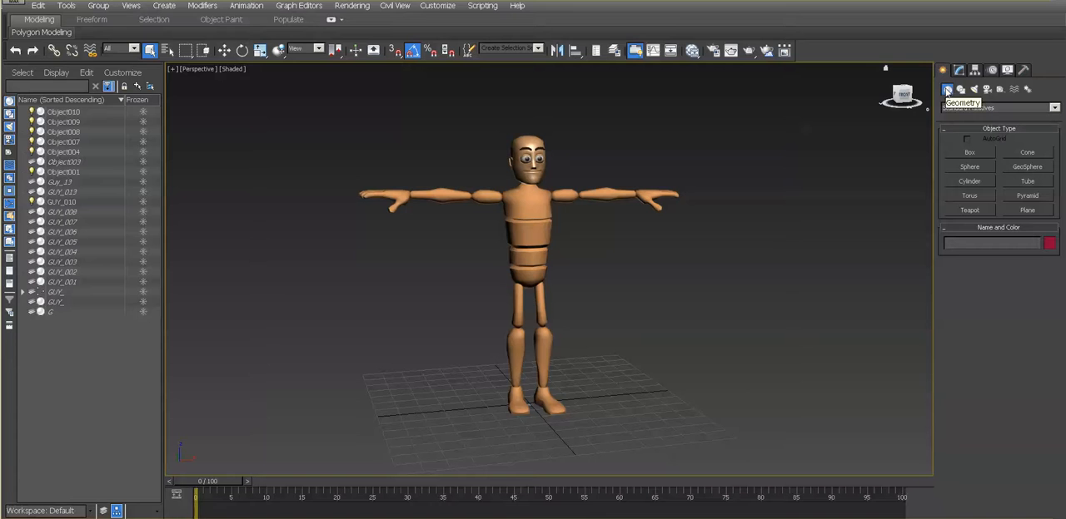
left_click(1039, 214)
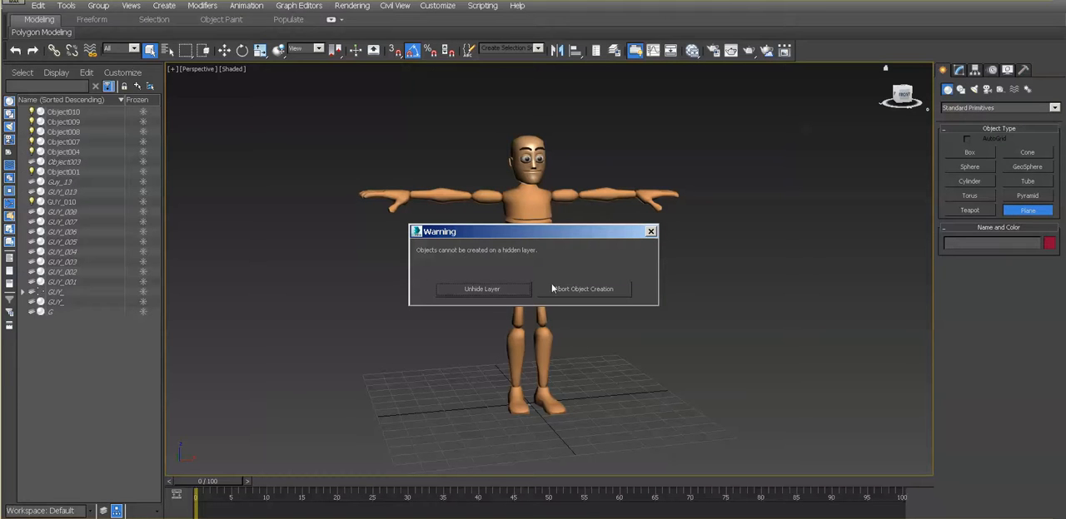
left_click(651, 233)
left_click(615, 51)
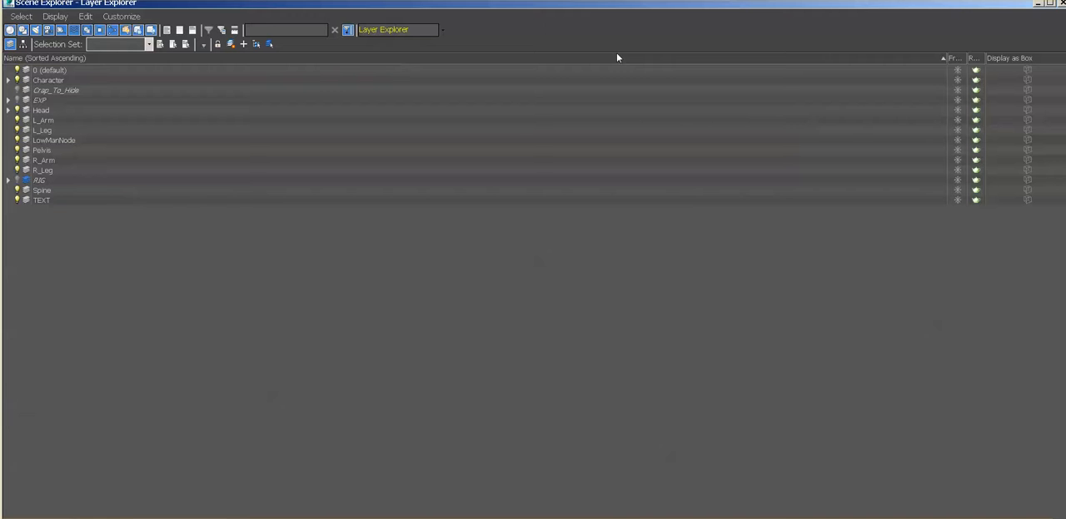
left_click(65, 70)
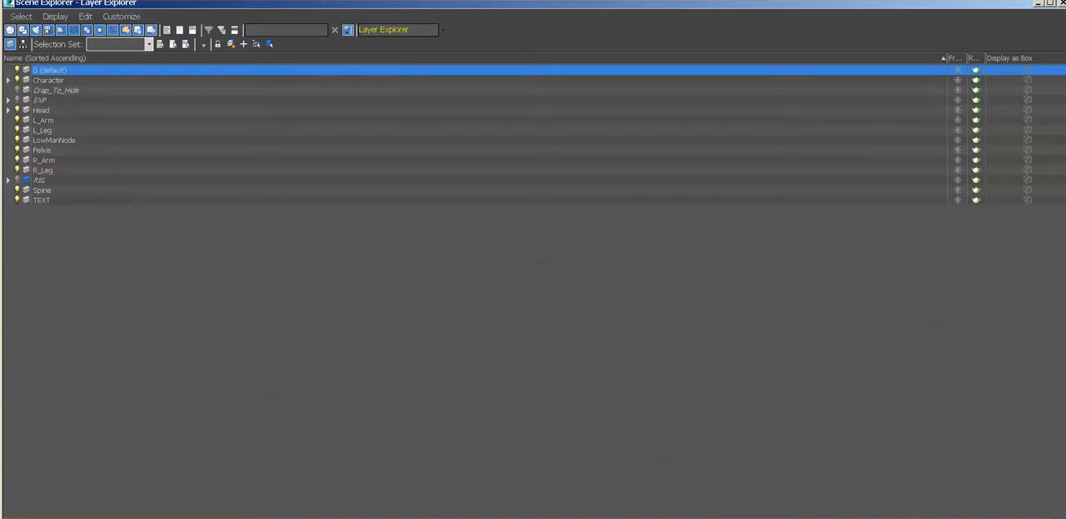
left_click(1038, 5)
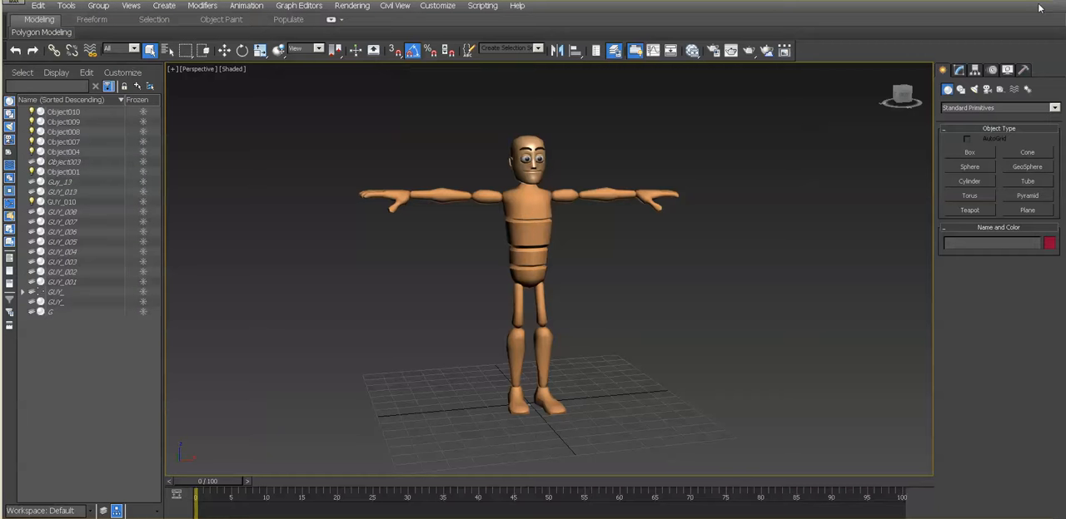
left_click(1013, 208)
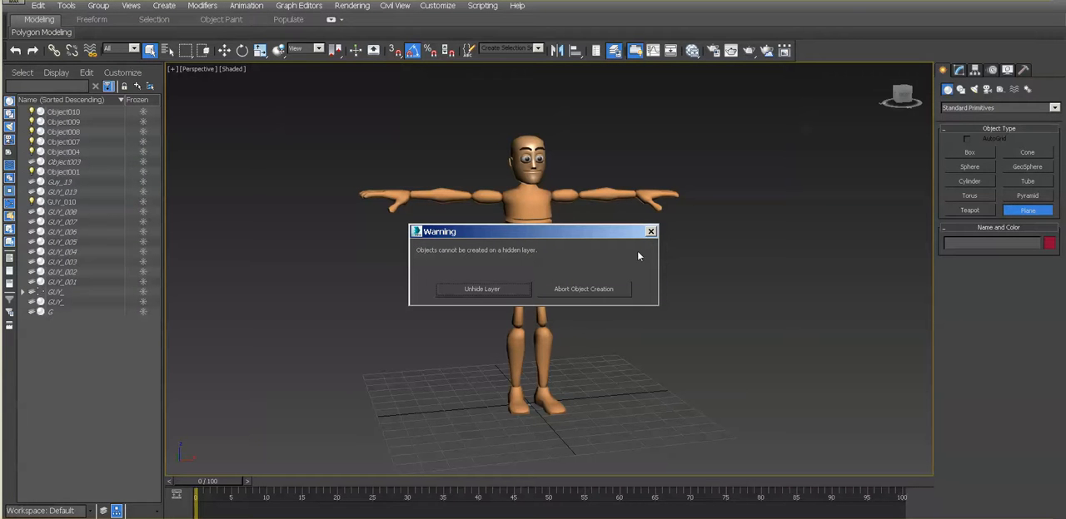
left_click(651, 231)
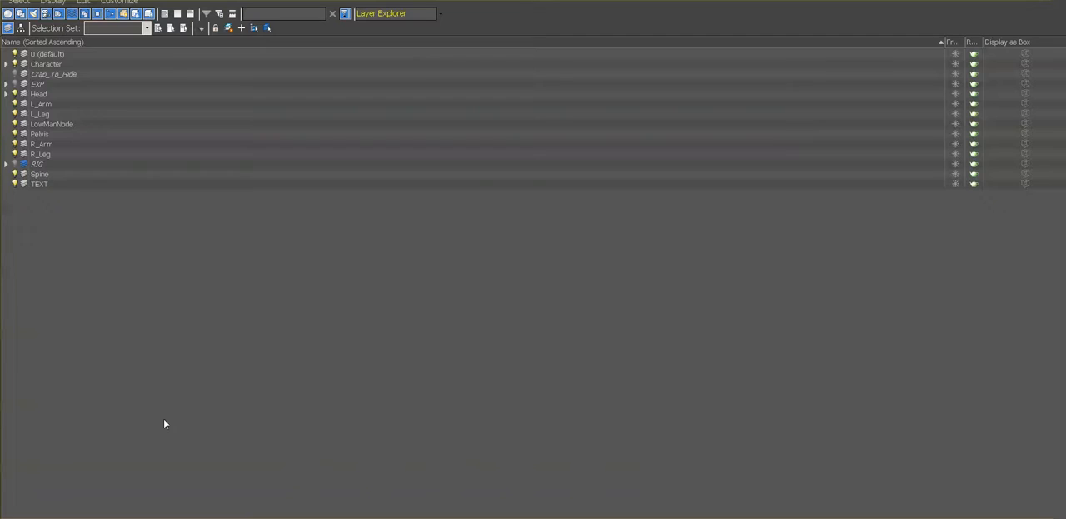
- Create a new layer named Environment
left_click(228, 28)
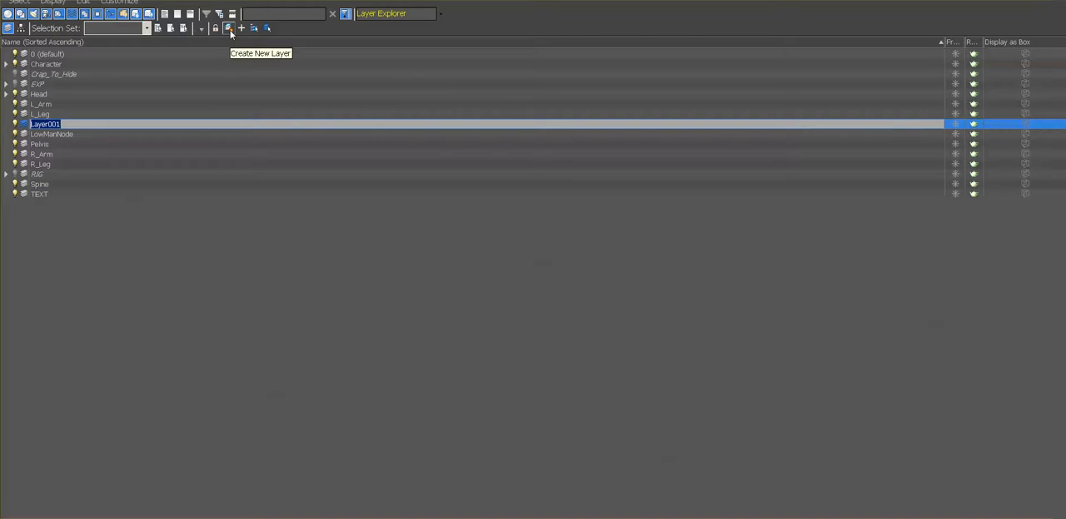
type("Environment")
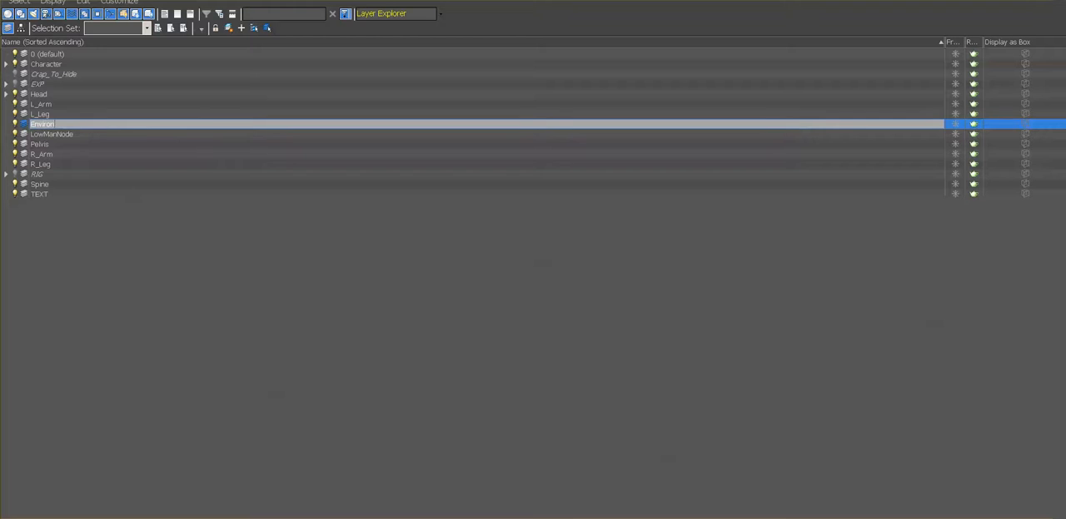
key("Return")
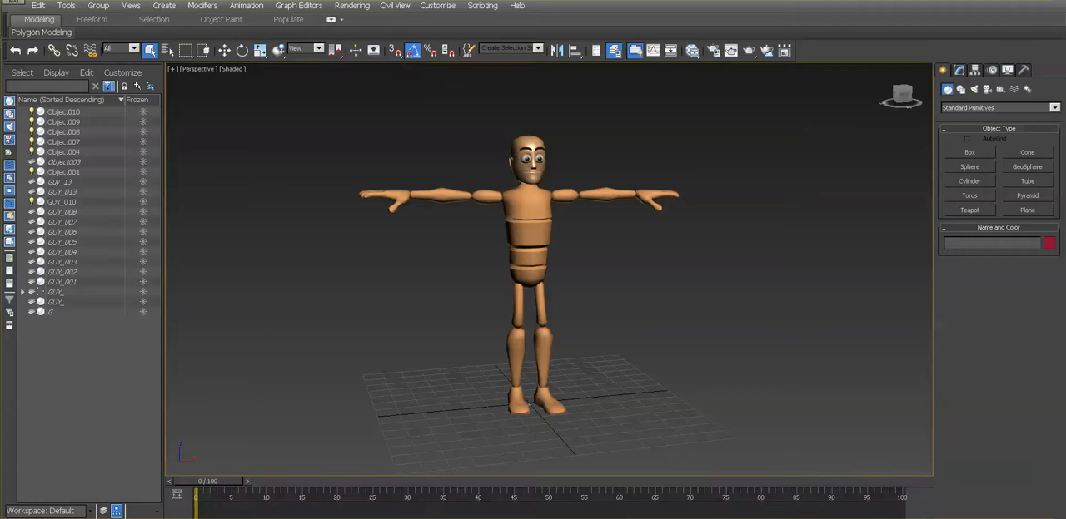
- Draw a ground plane about 183 long and 378 wide under the character and render the view
left_click(1026, 210)
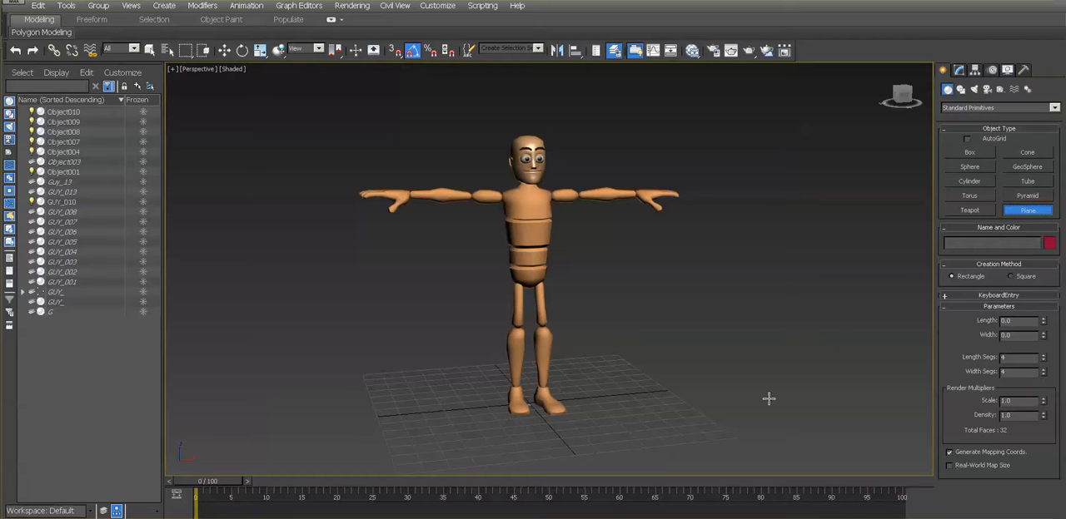
left_click_drag(827, 342, 167, 459)
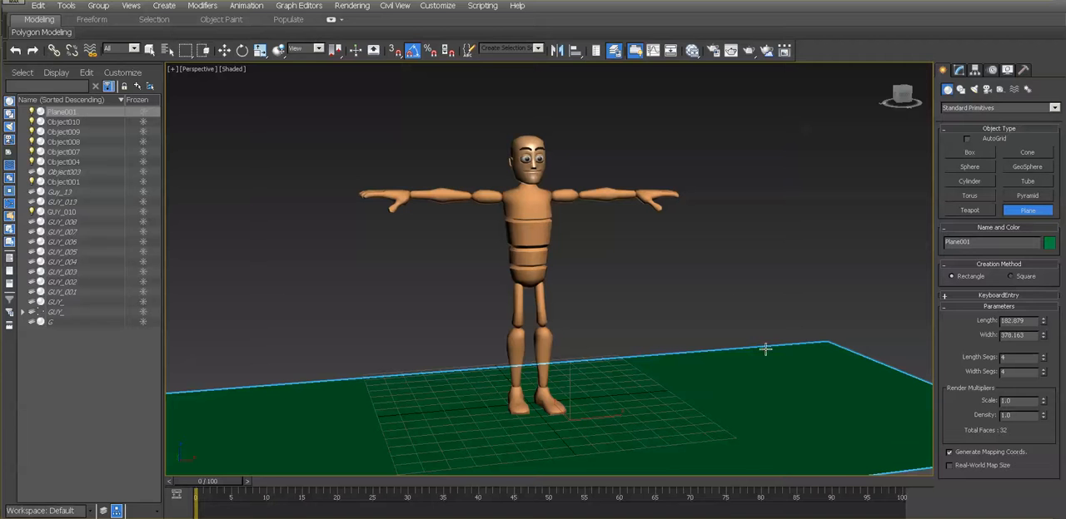
left_click(353, 6)
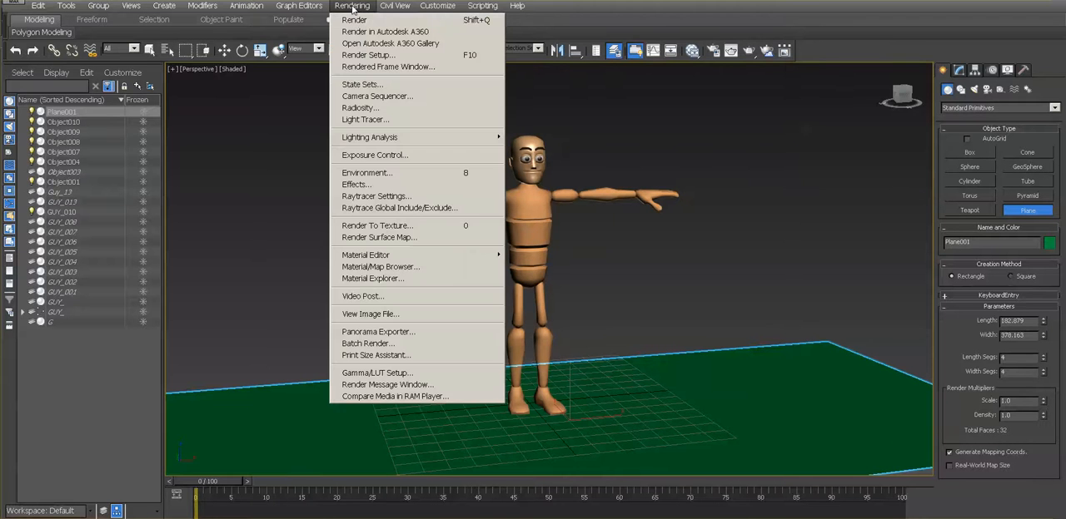
left_click(352, 20)
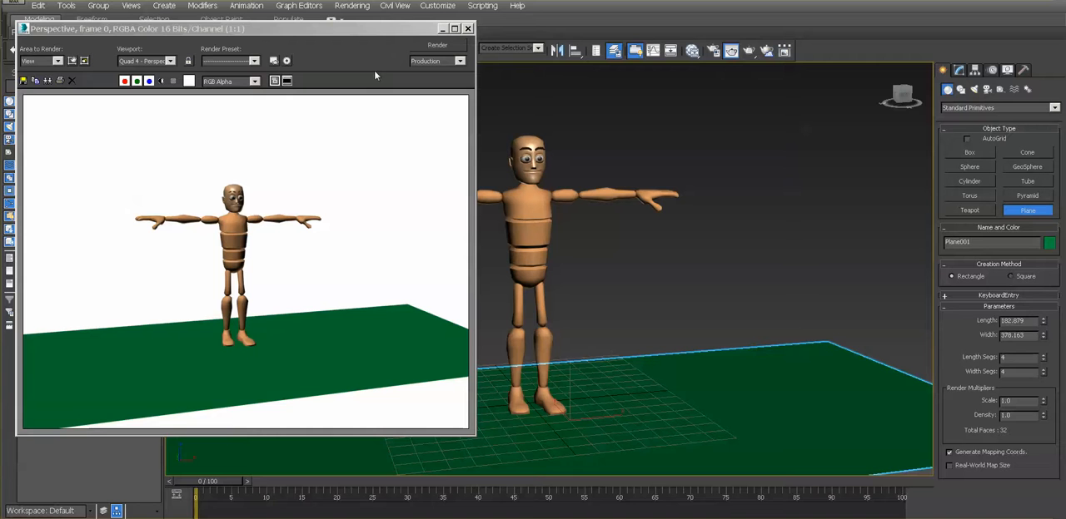
- Scale up the ground plane in length and width, and re-render the view to check its coverage
left_click_drag(381, 32, 400, 98)
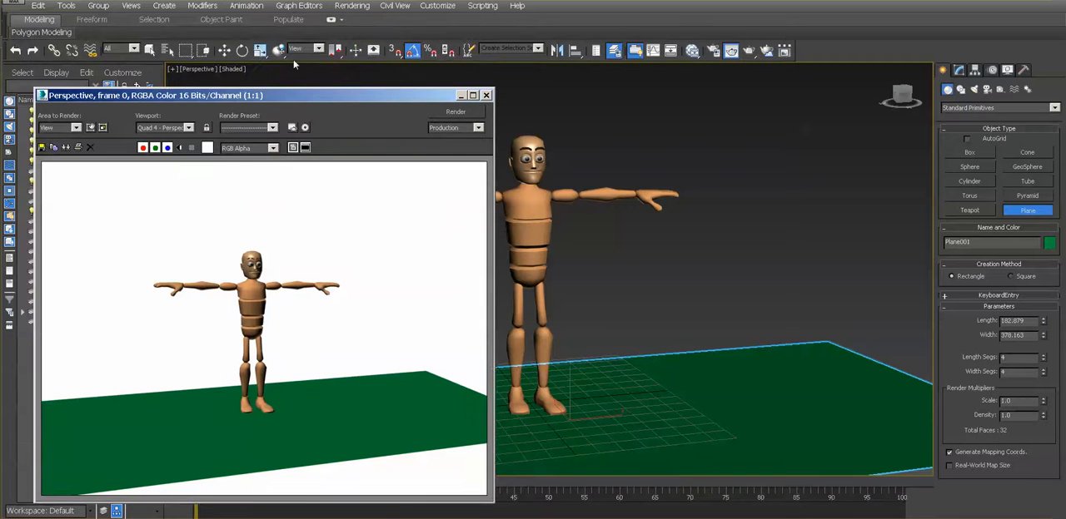
left_click(261, 50)
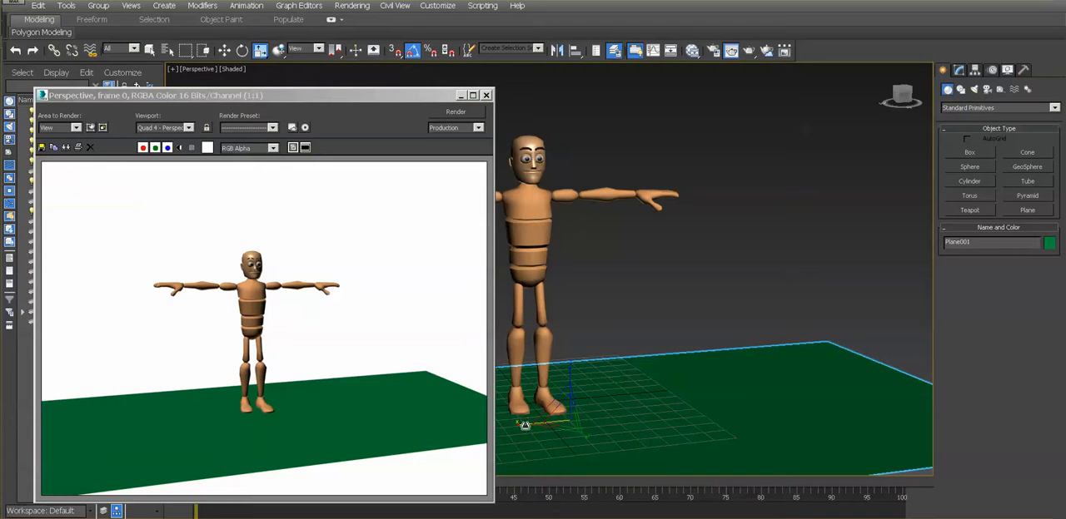
left_click_drag(525, 425, 500, 425)
left_click_drag(586, 438, 617, 475)
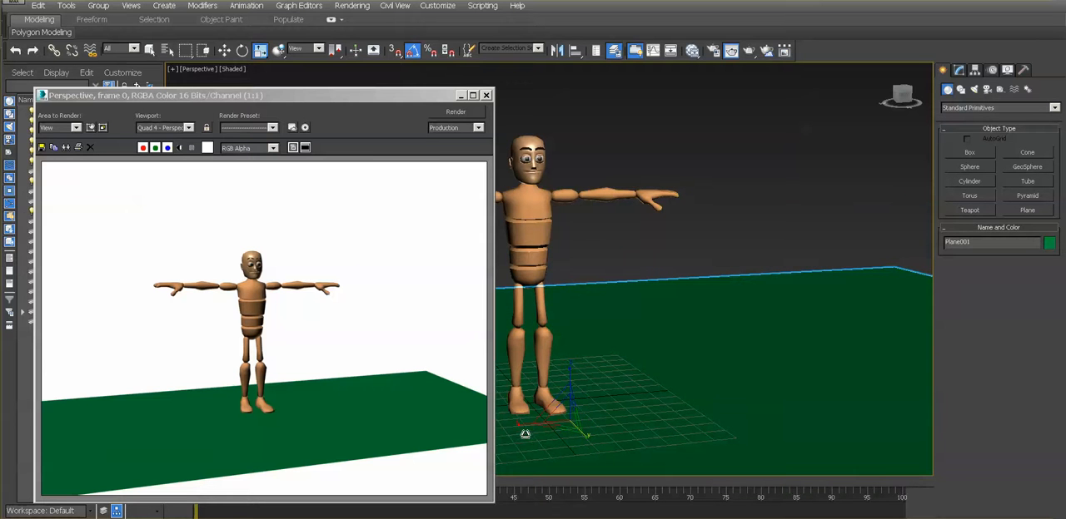
left_click(445, 110)
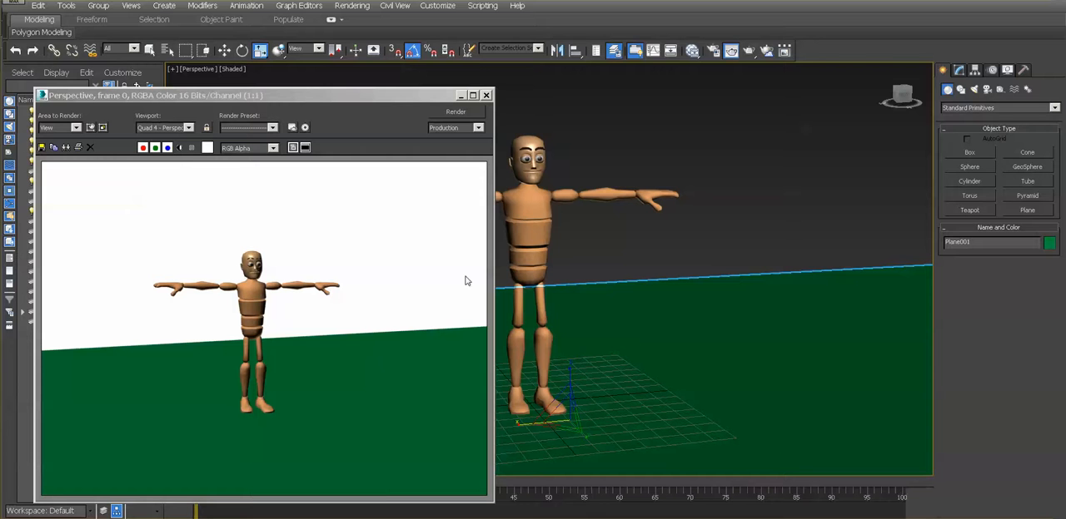
left_click(486, 96)
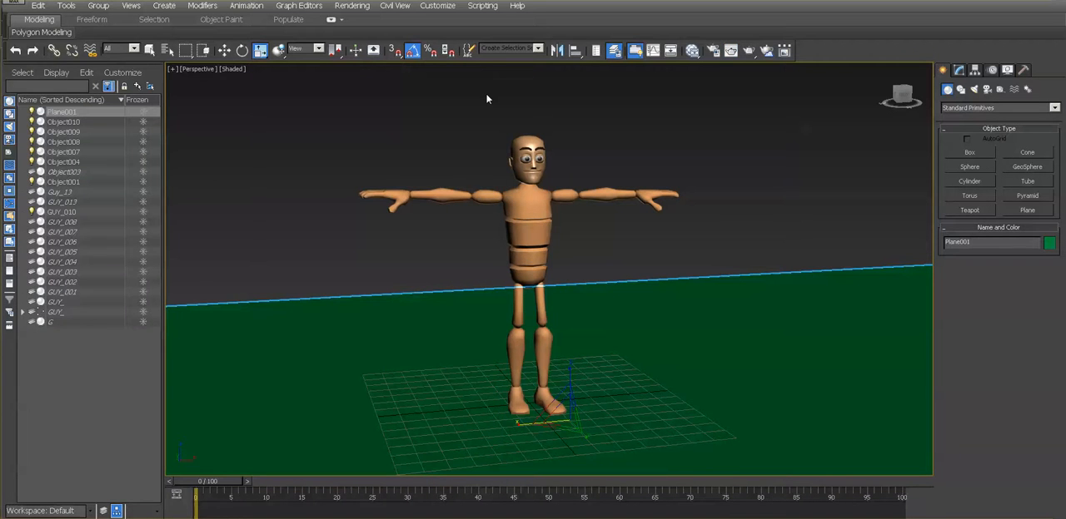
- Set the ground plane's object color to white and render the perspective view
left_click(1050, 244)
left_click(671, 299)
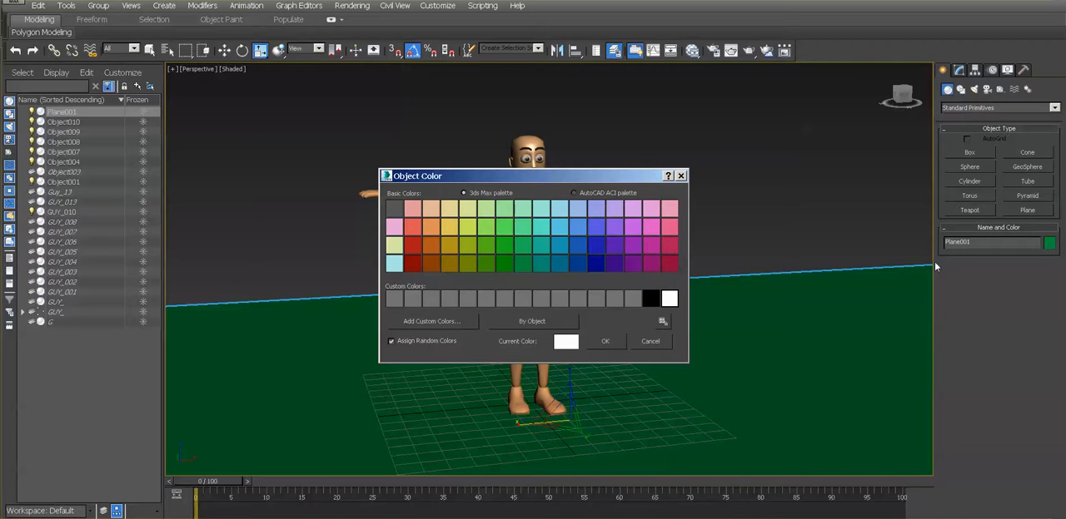
left_click(605, 342)
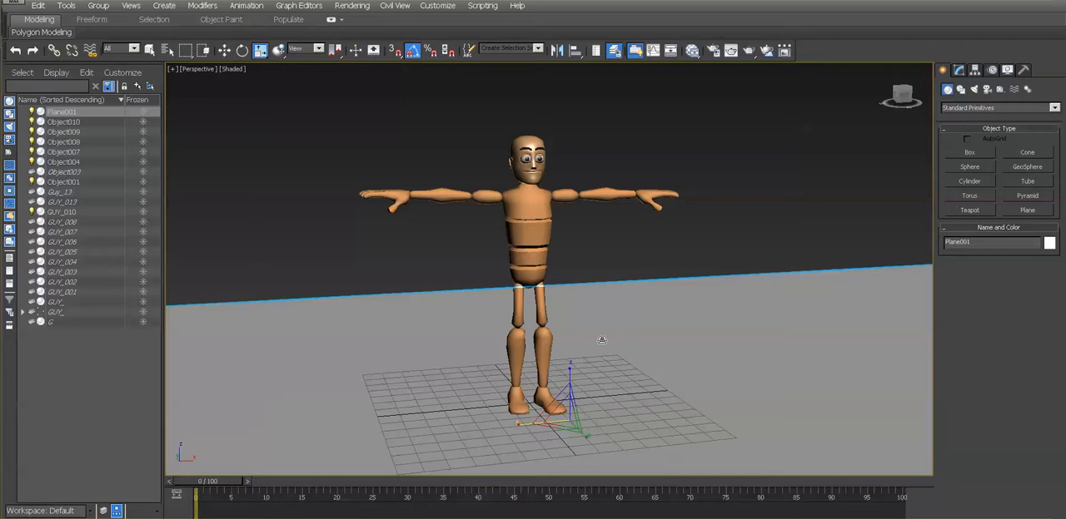
left_click(351, 5)
left_click(353, 21)
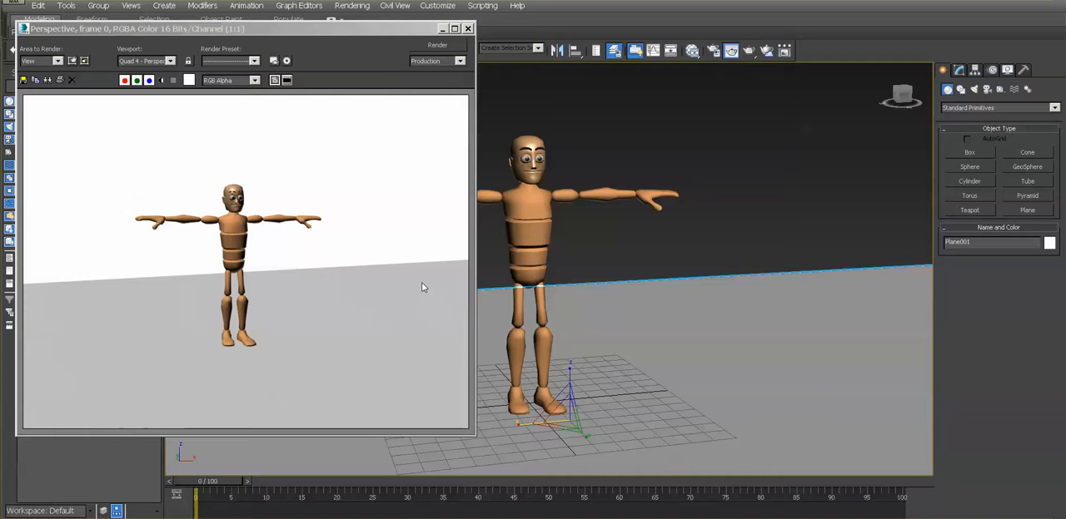
- Create a Standard material in the Slate Material Editor and assign it to the ground plane
key("m")
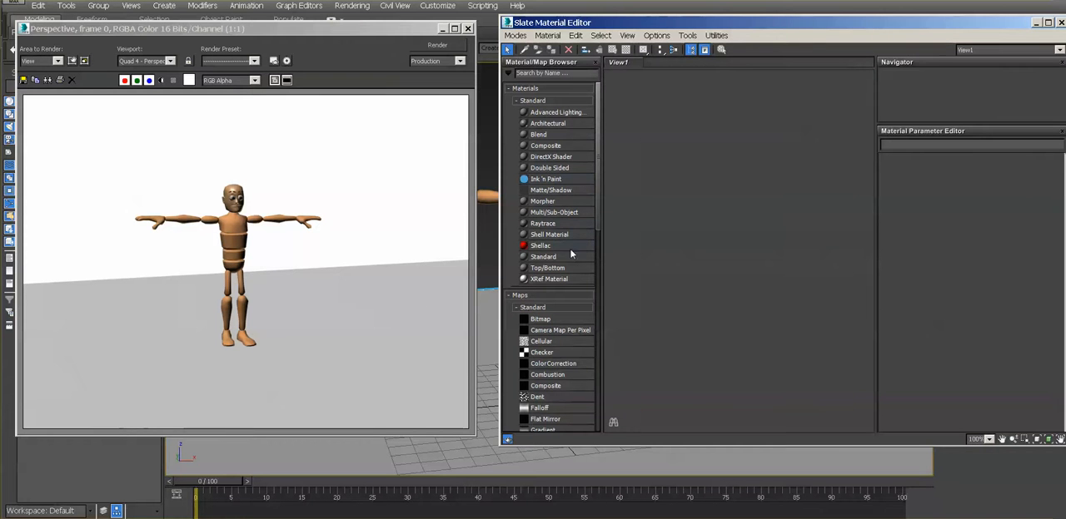
double_click(550, 256)
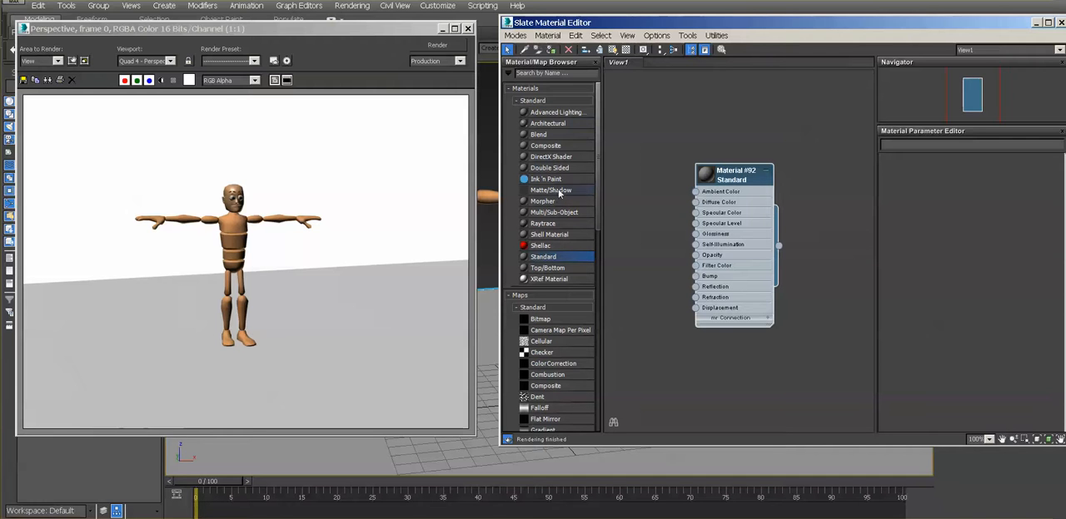
left_click(551, 50)
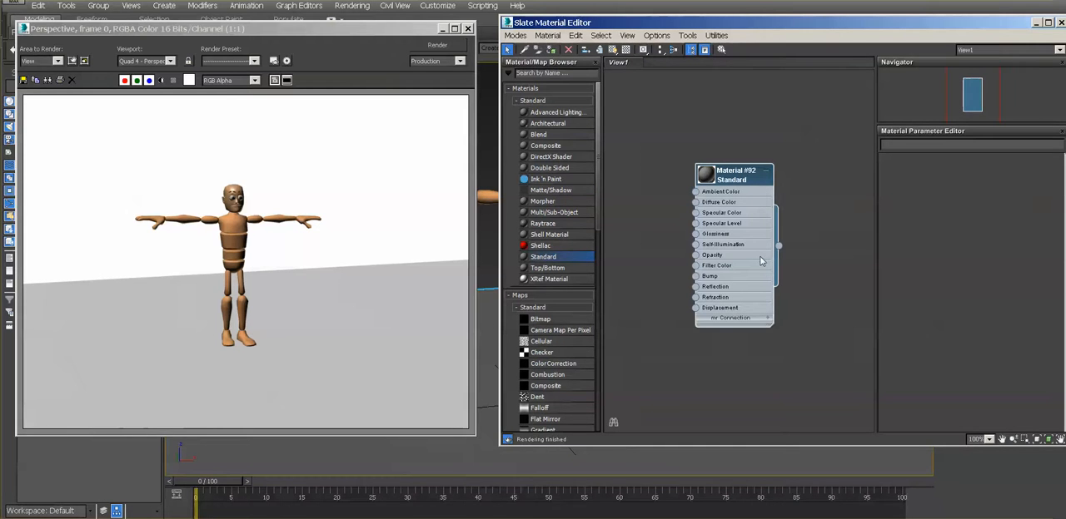
- Reposition the material node and the render window, and open the new Standard material's parameters
middle_click_drag(636, 232, 613, 220)
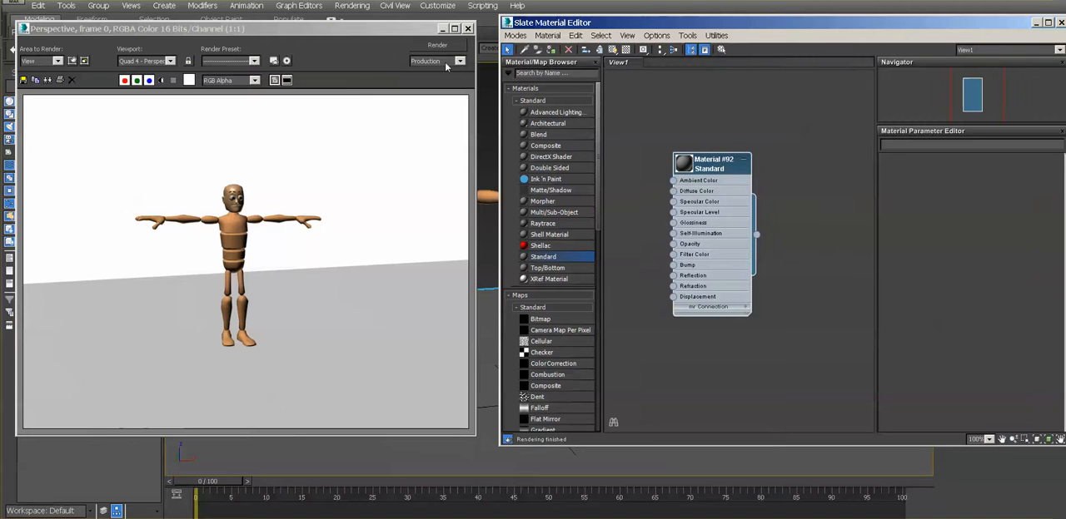
left_click_drag(411, 33, 258, 37)
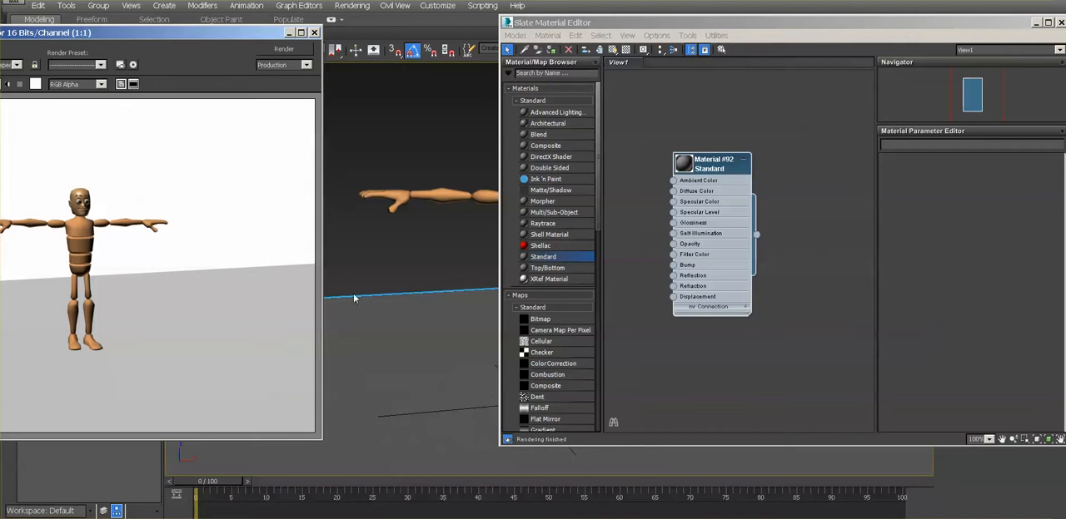
left_click(703, 195)
double_click(702, 195)
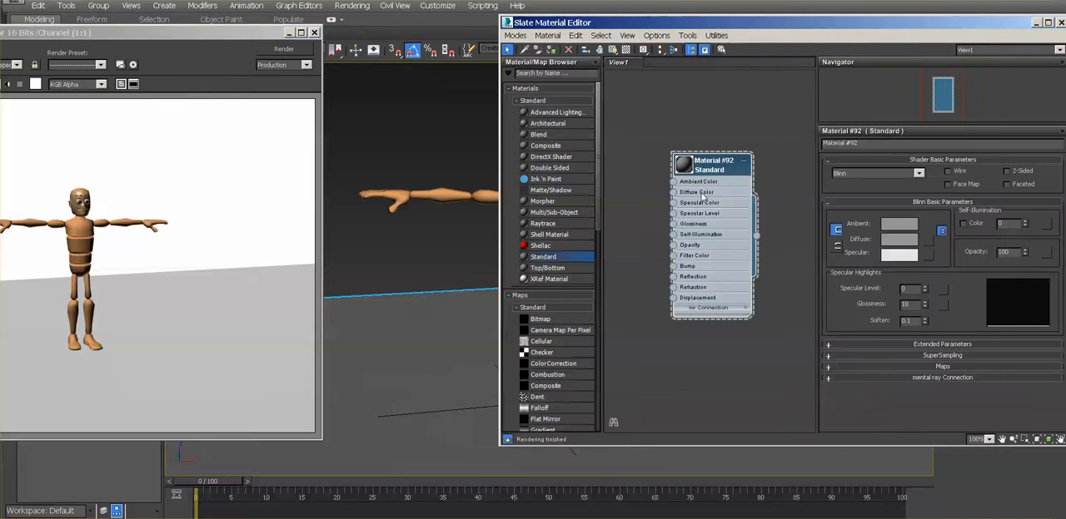
left_click(929, 239)
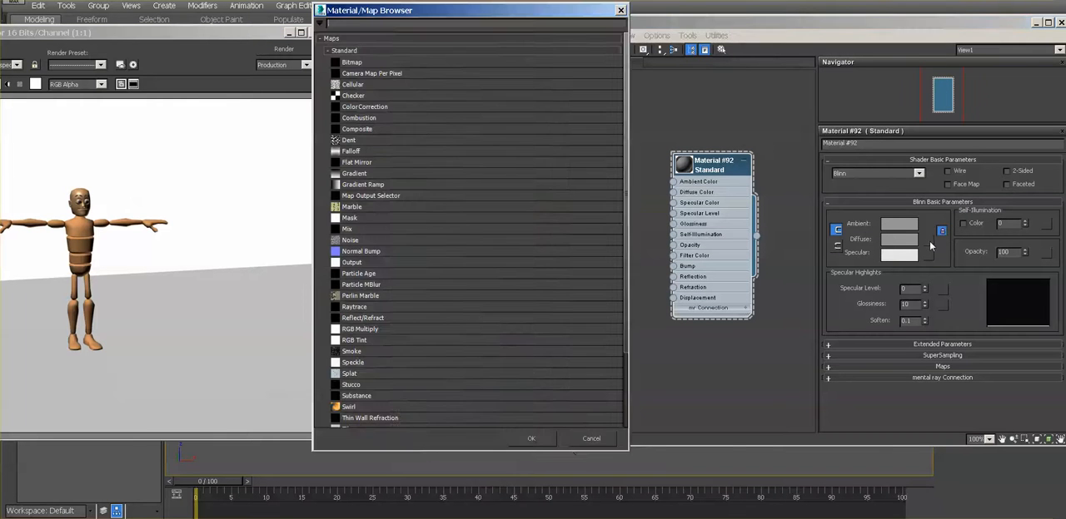
left_click(621, 10)
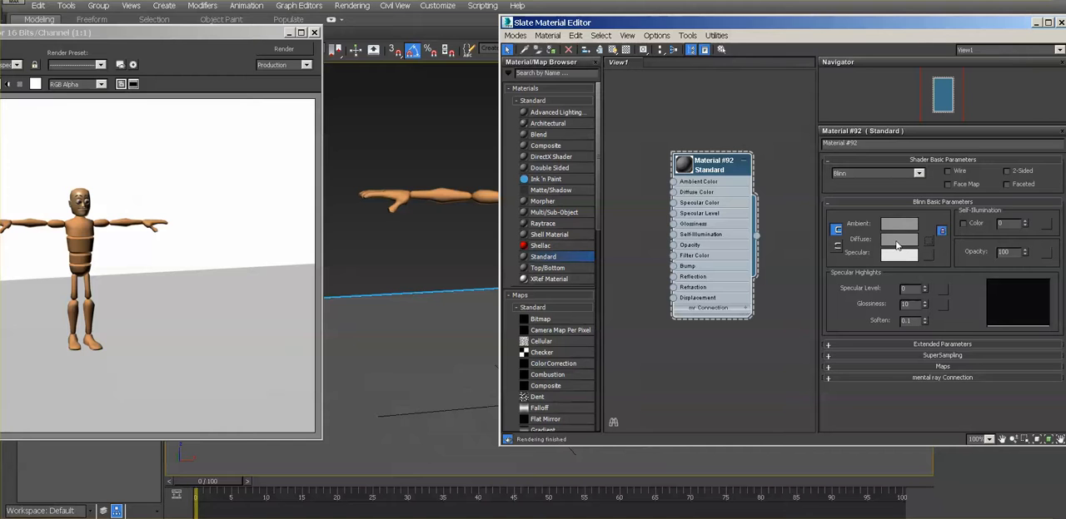
- Set the ground material's diffuse color to white (255, 255, 255) and render the perspective view
left_click(898, 240)
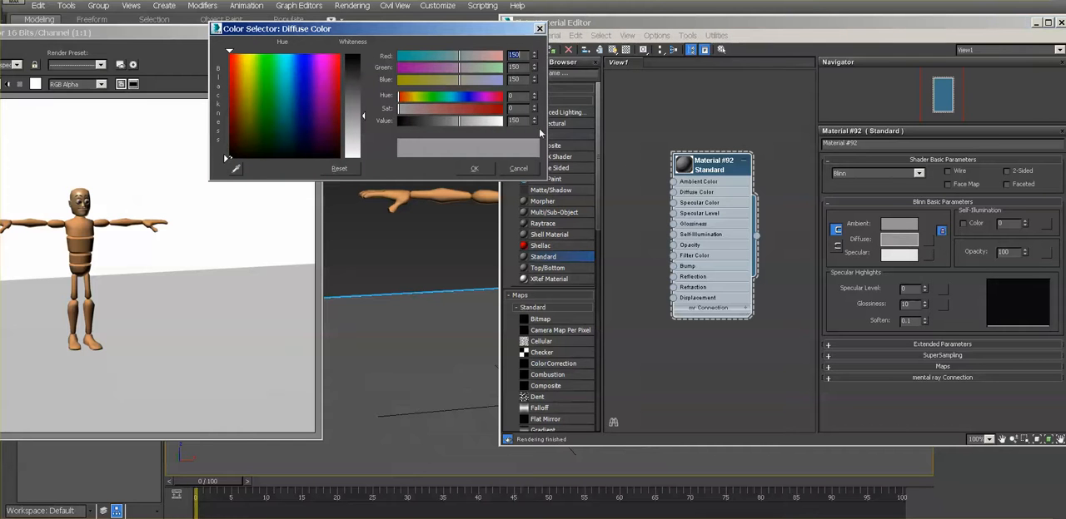
left_click_drag(364, 118, 364, 156)
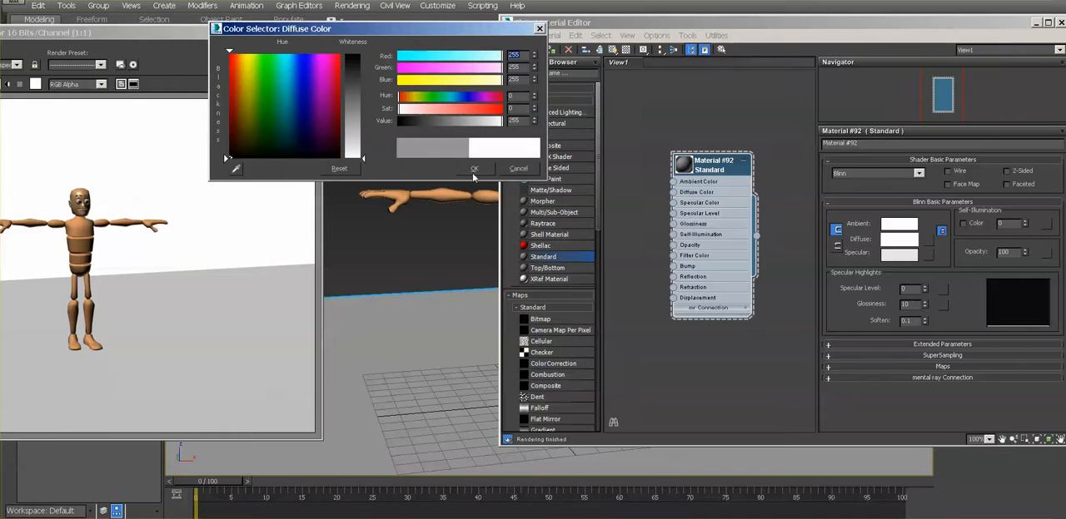
left_click(474, 168)
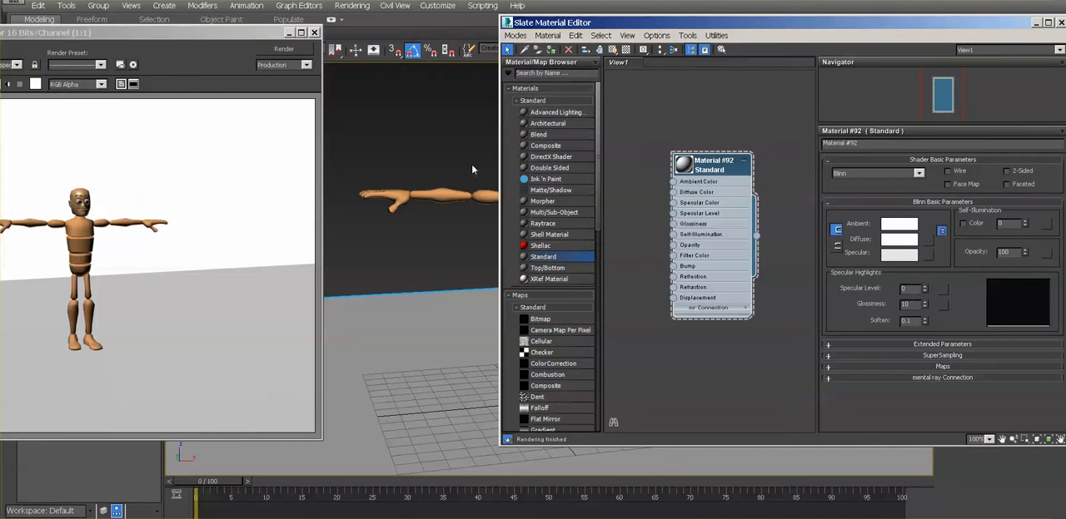
left_click(284, 48)
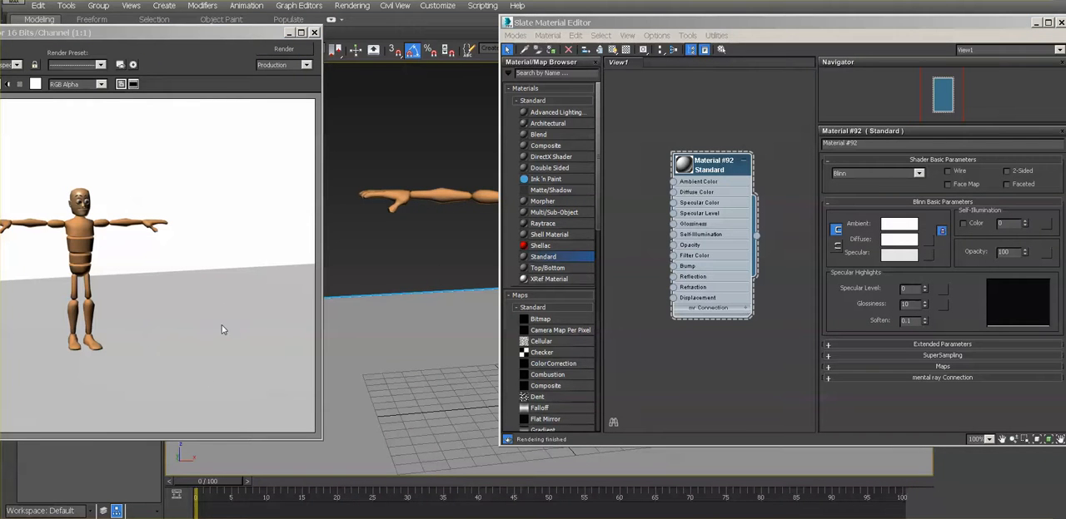
- Set the ground material's ambient and specular colors to white and re-render the perspective view
left_click(901, 224)
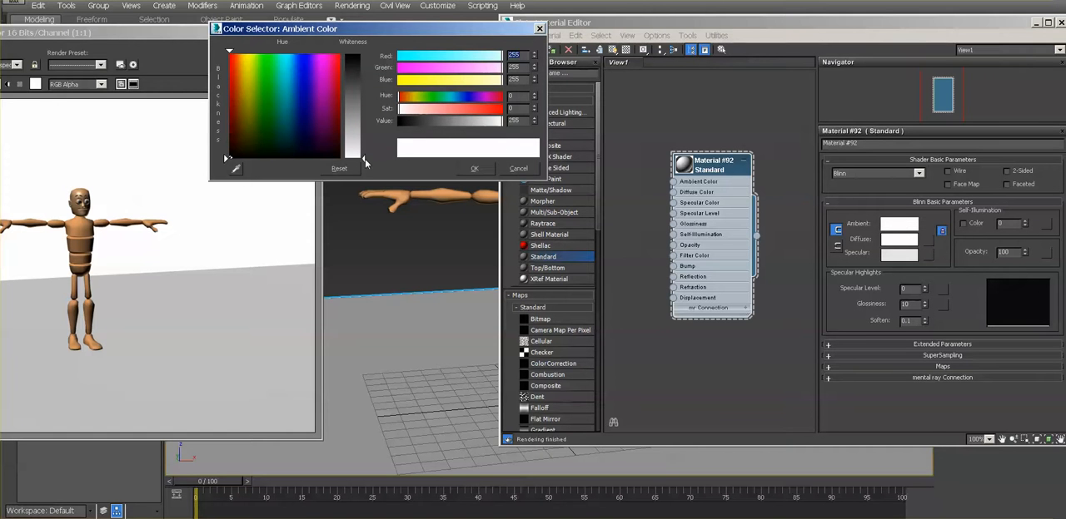
left_click(474, 168)
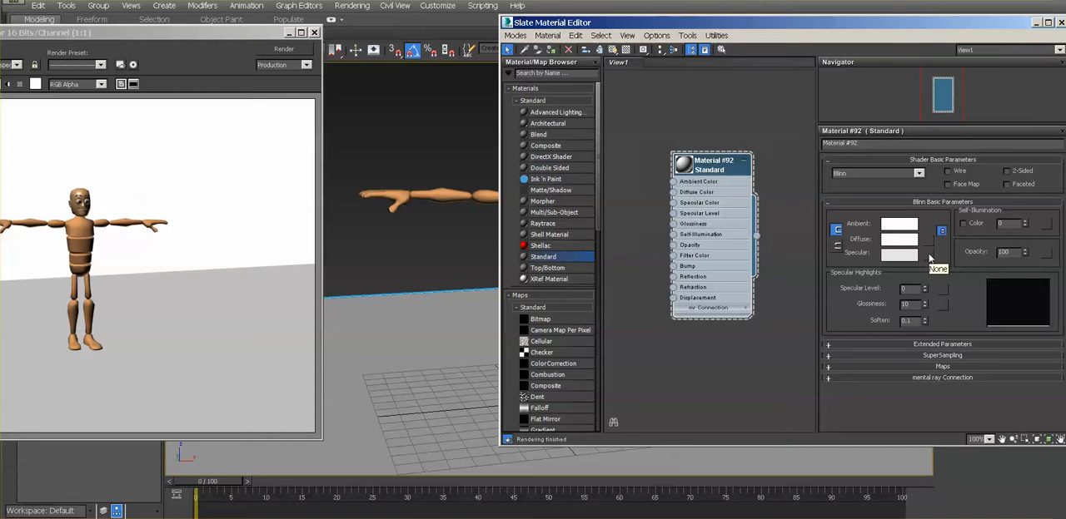
left_click(902, 256)
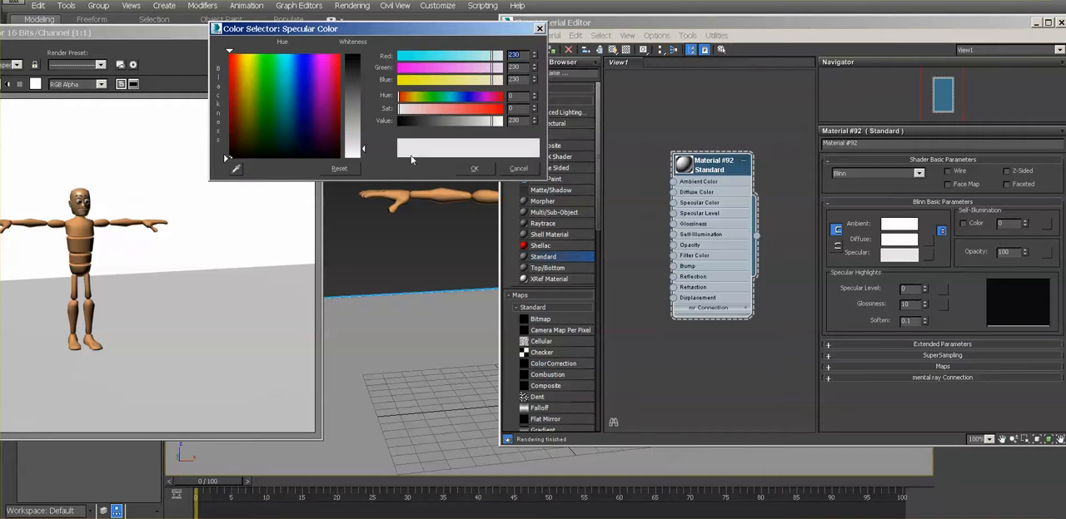
left_click_drag(364, 151, 366, 163)
left_click(466, 170)
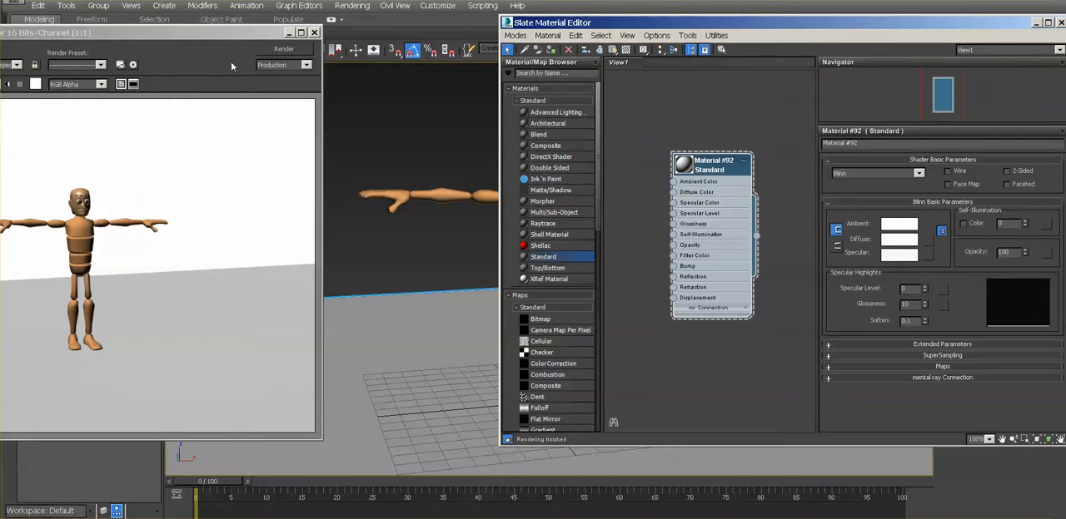
left_click(285, 50)
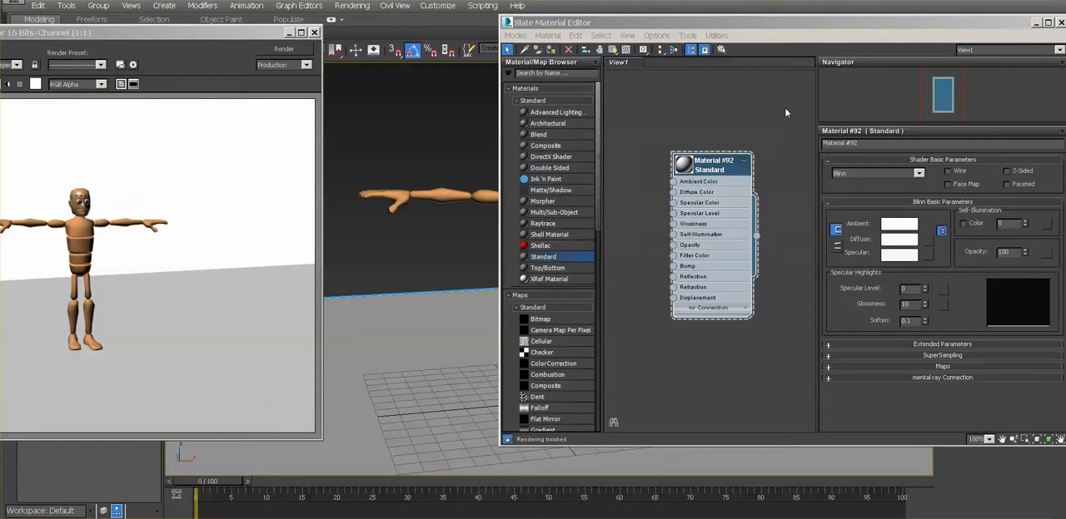
- Minimize the Slate Material Editor and close the rendered frame window to uncover the viewport
left_click(800, 25)
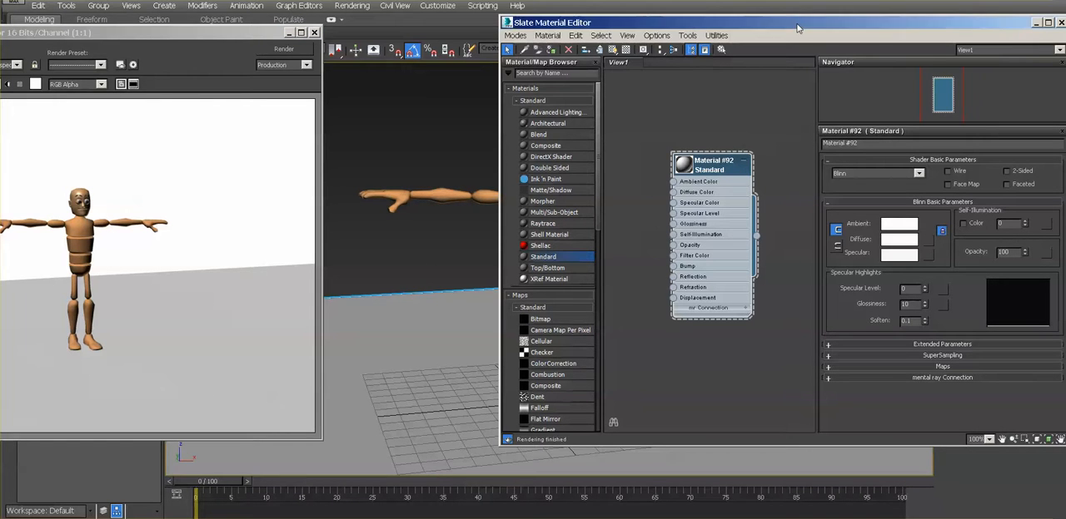
left_click(1036, 23)
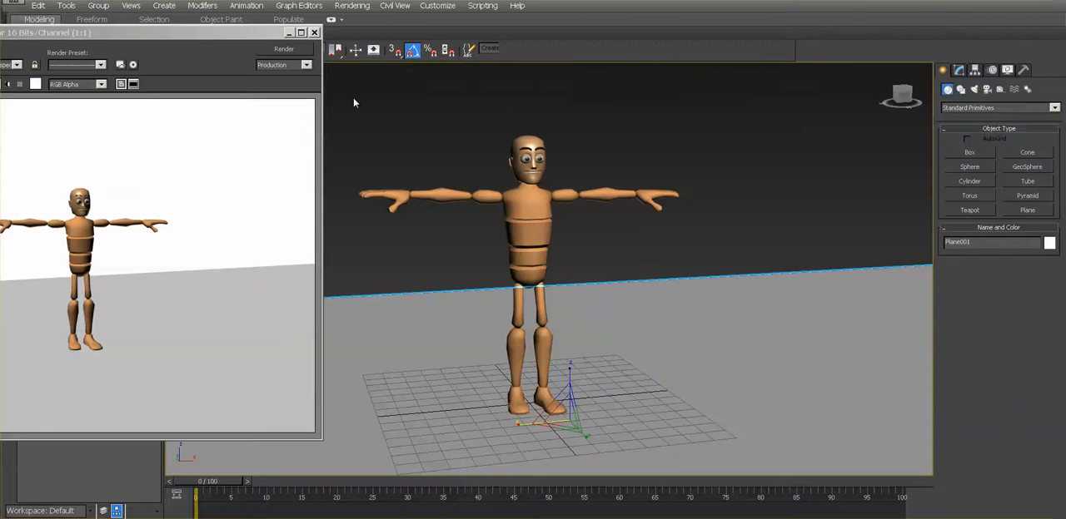
left_click_drag(259, 35, 376, 42)
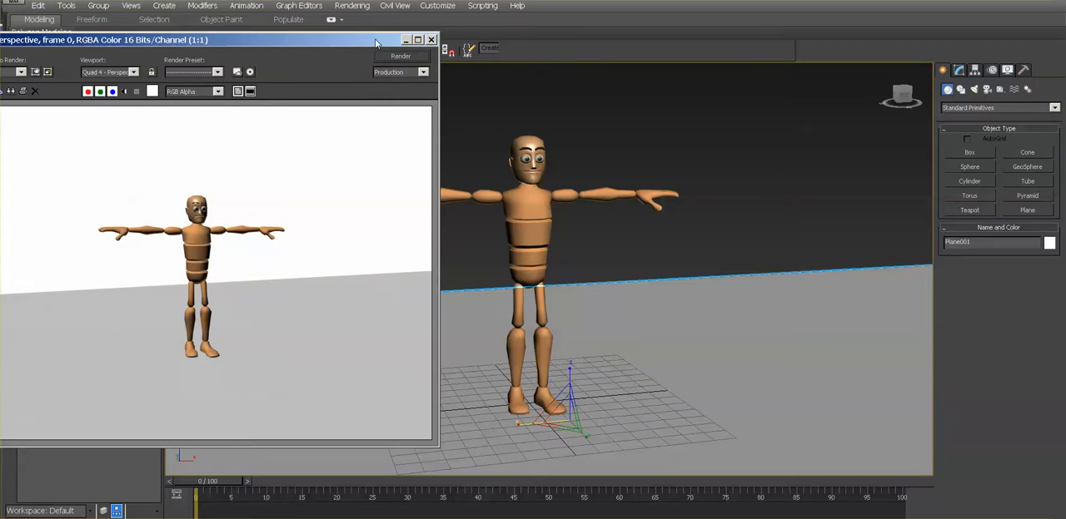
left_click(431, 39)
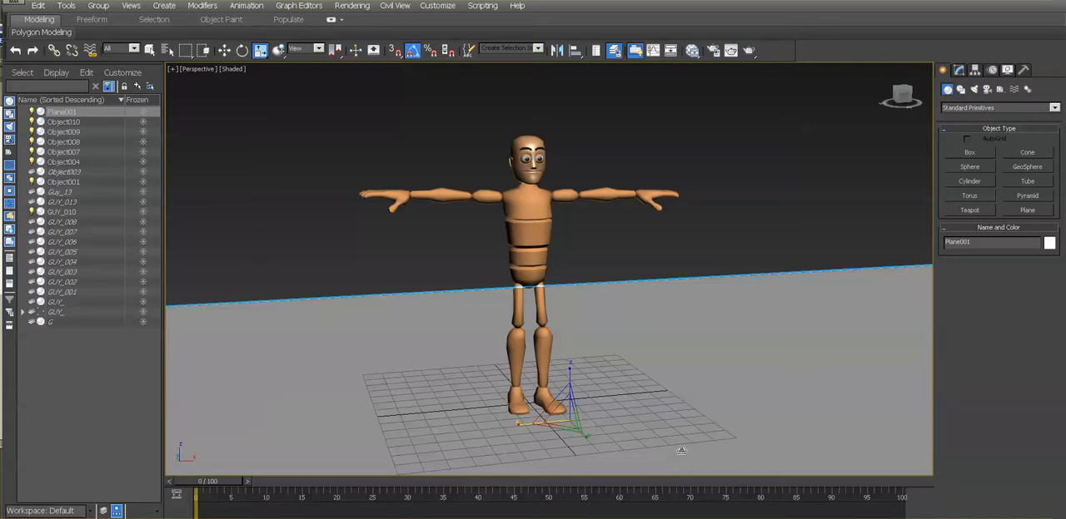
- Render the perspective view again with the white material, and minimize the rendered frame window
key("shift+q")
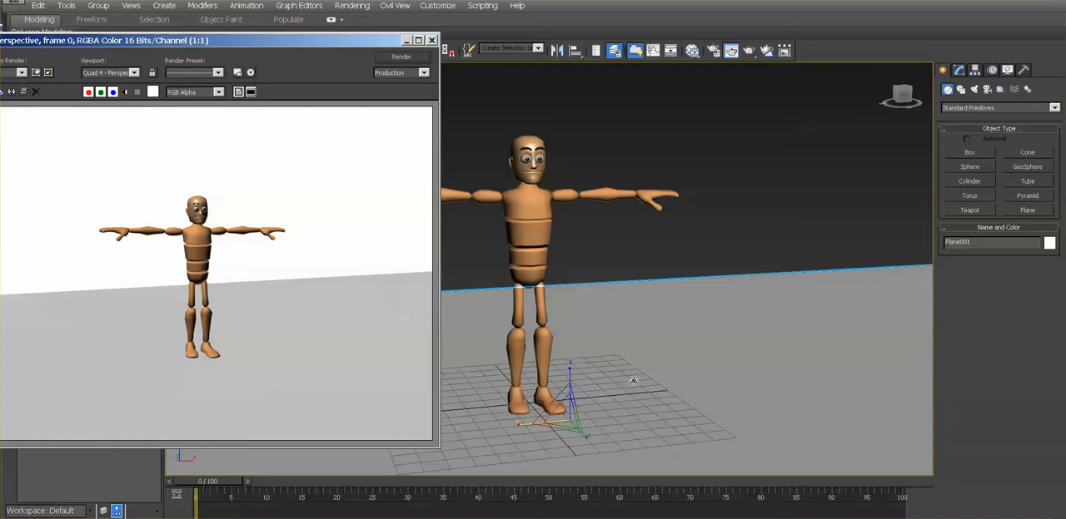
left_click(408, 57)
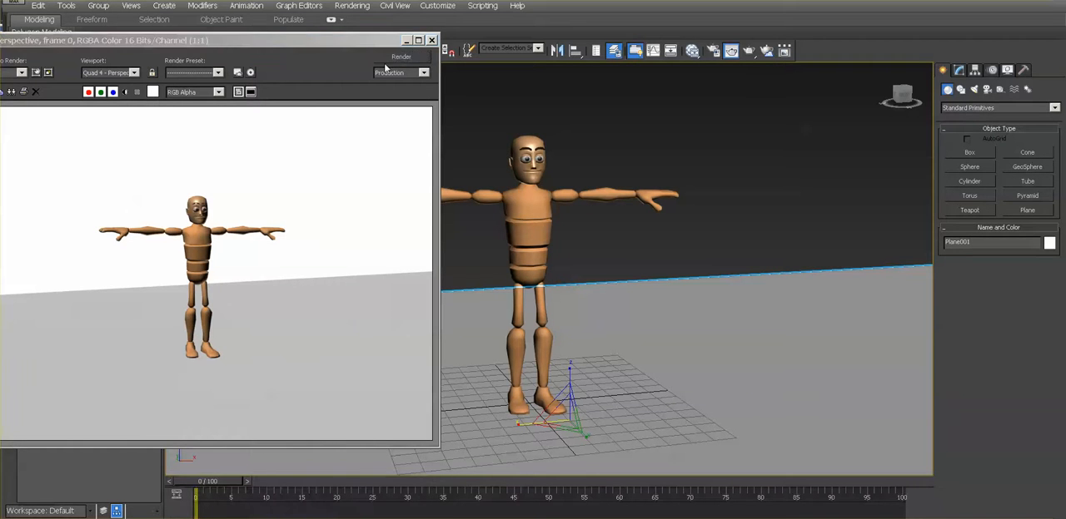
left_click(406, 41)
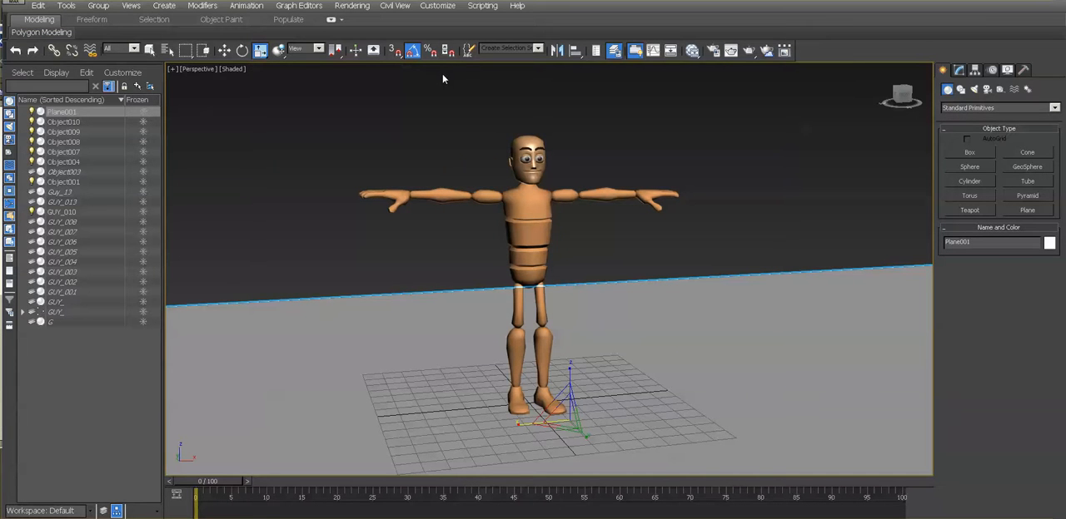
- Place a Standard Skylight on the ground beside the character and render the perspective view
left_click(976, 90)
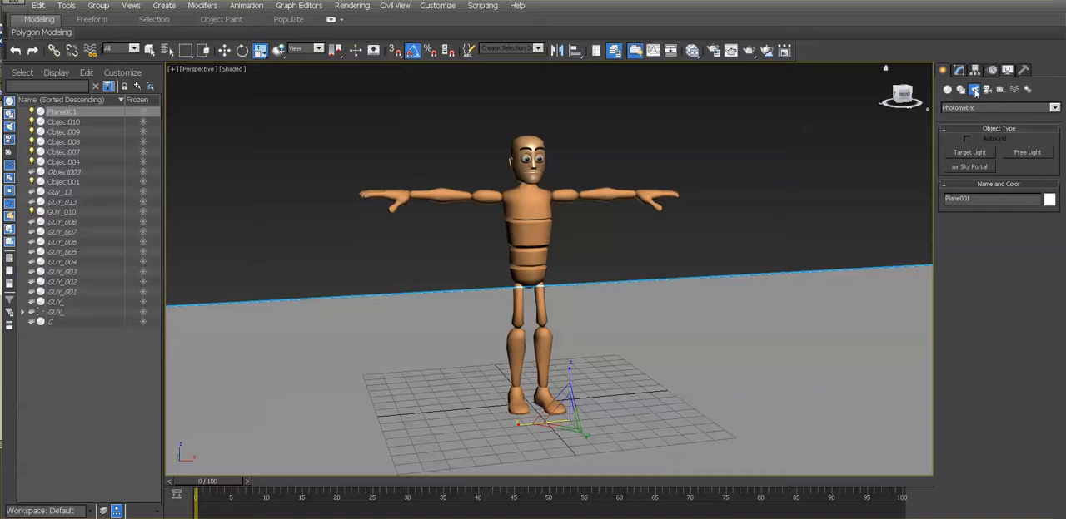
left_click(1054, 107)
left_click(1043, 128)
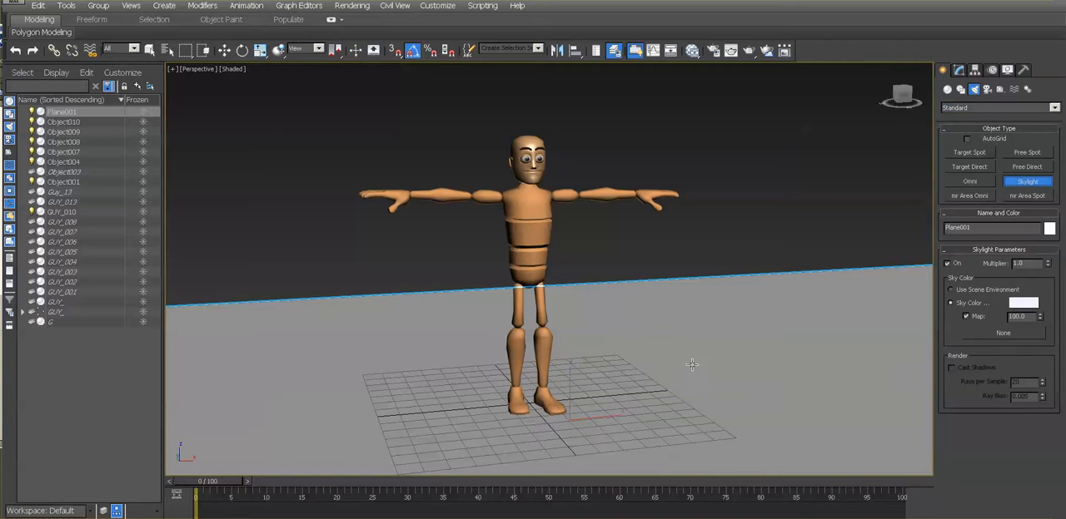
left_click(675, 387)
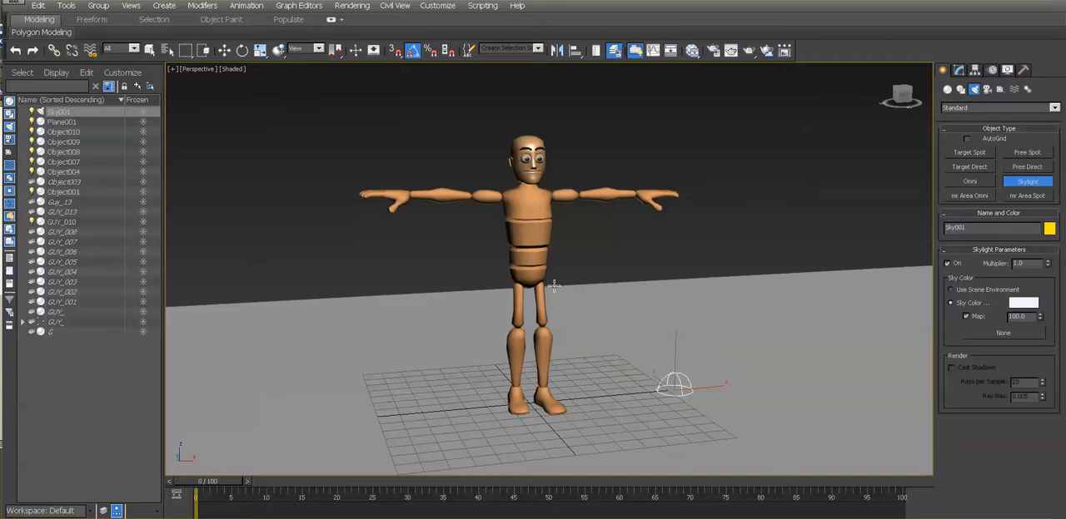
left_click(351, 5)
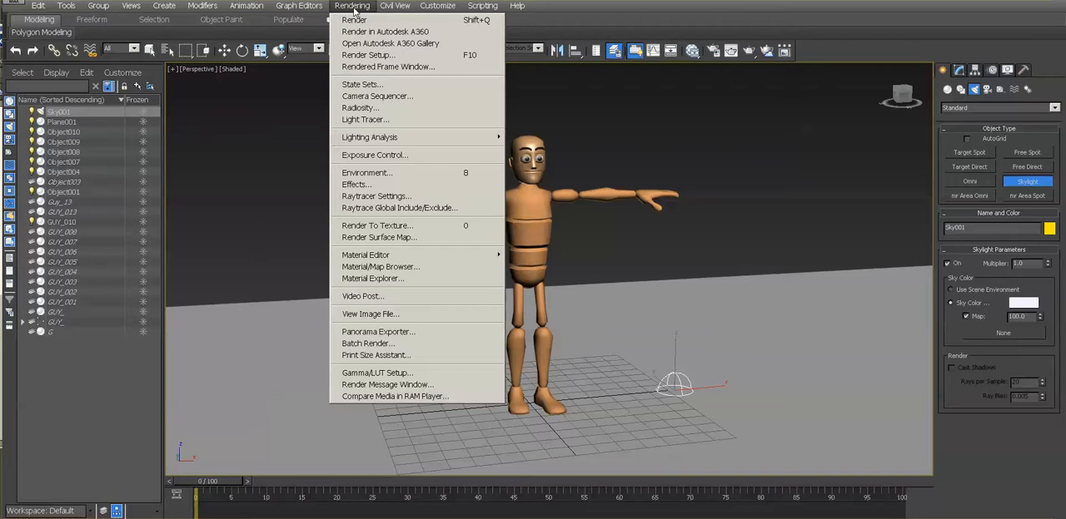
left_click(359, 20)
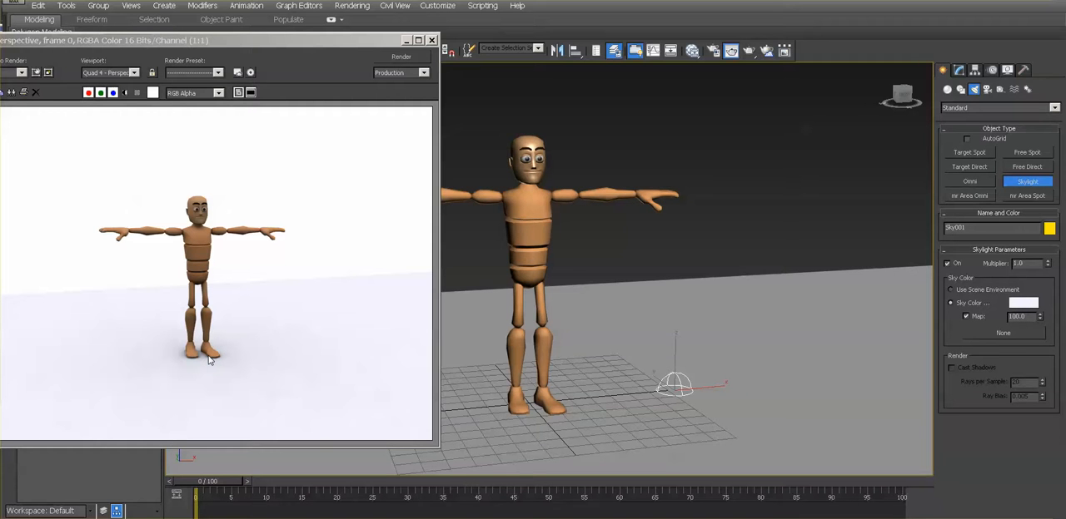
- Move the rendered frame window clear of the main toolbar and undo the skylight's creation
left_click_drag(225, 41, 263, 39)
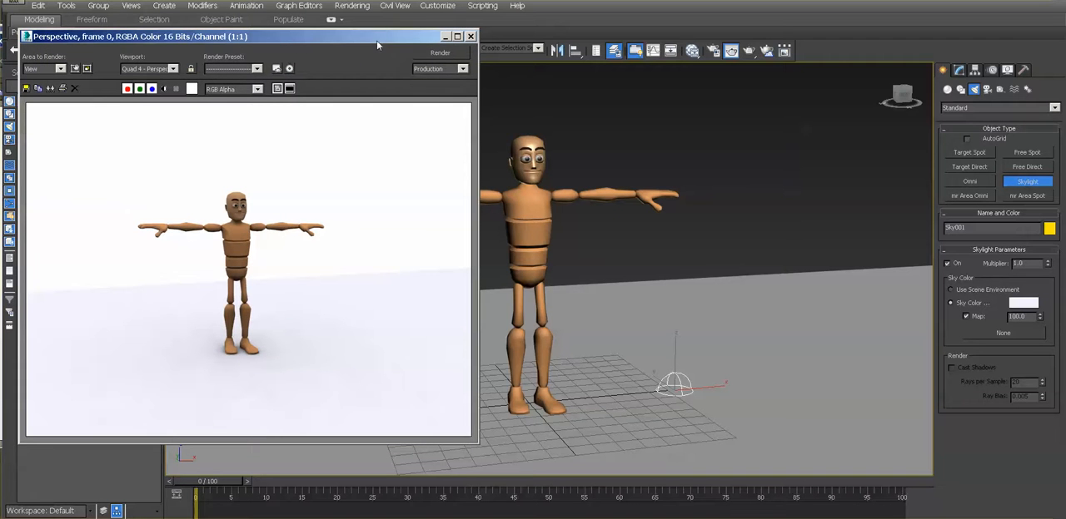
left_click_drag(377, 45, 352, 41)
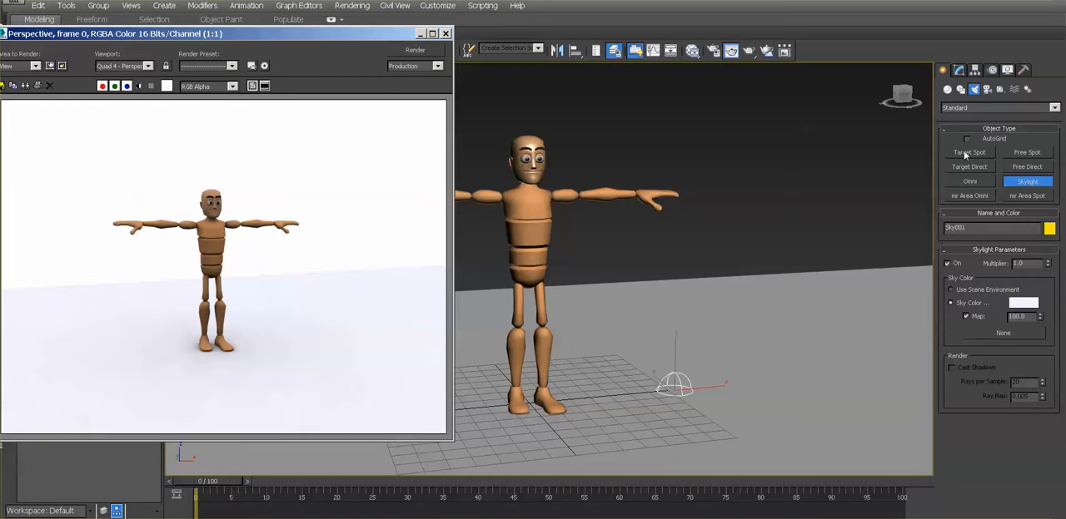
left_click_drag(260, 40, 291, 102)
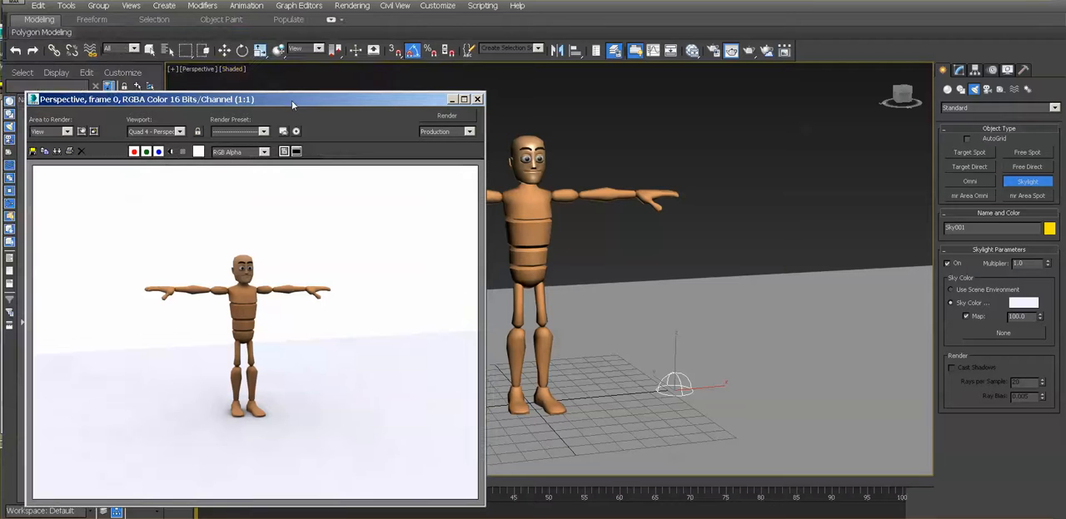
left_click(15, 51)
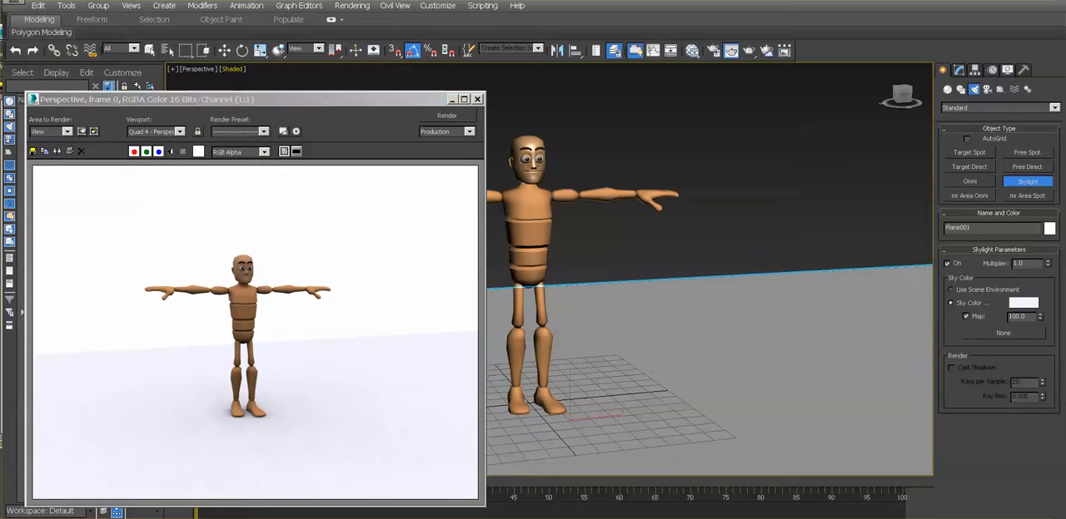
- Create a Target Spot light from the ground beside the character and raise it to about head height
left_click(959, 153)
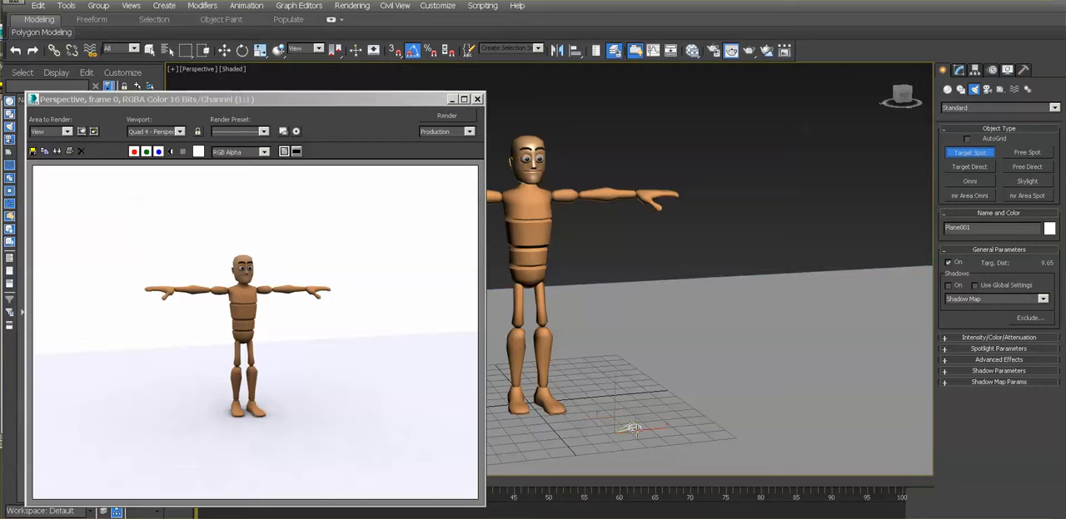
left_click_drag(607, 424, 638, 293)
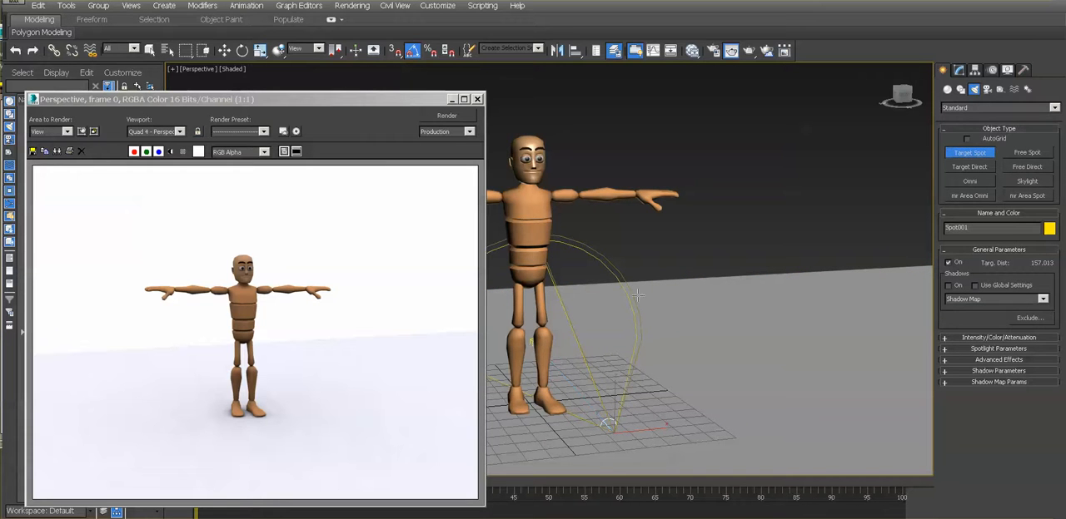
left_click(224, 50)
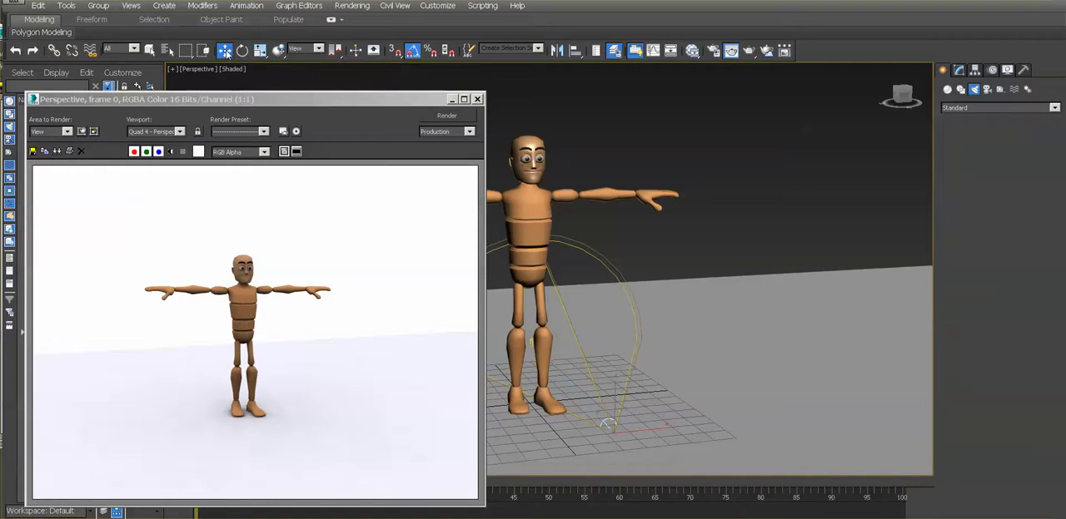
left_click_drag(614, 385, 616, 115)
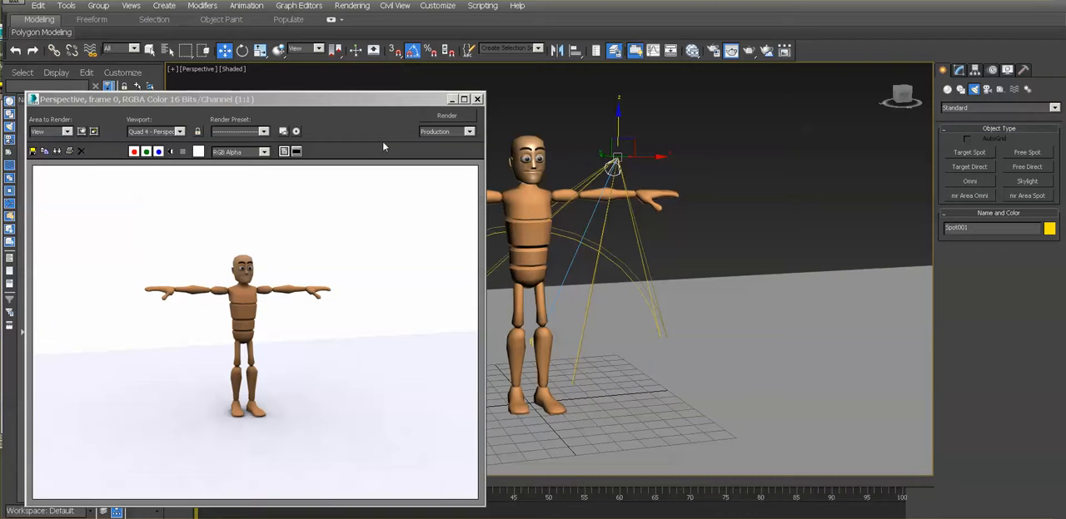
- Render the perspective view with the spotlight and minimize the rendered frame window
left_click(446, 116)
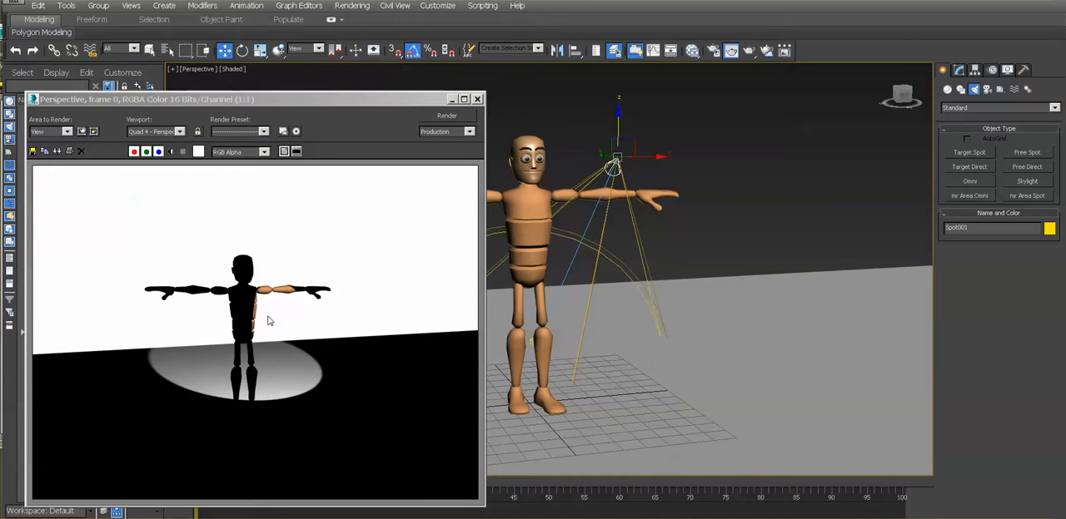
left_click_drag(426, 99, 398, 93)
left_click(449, 93)
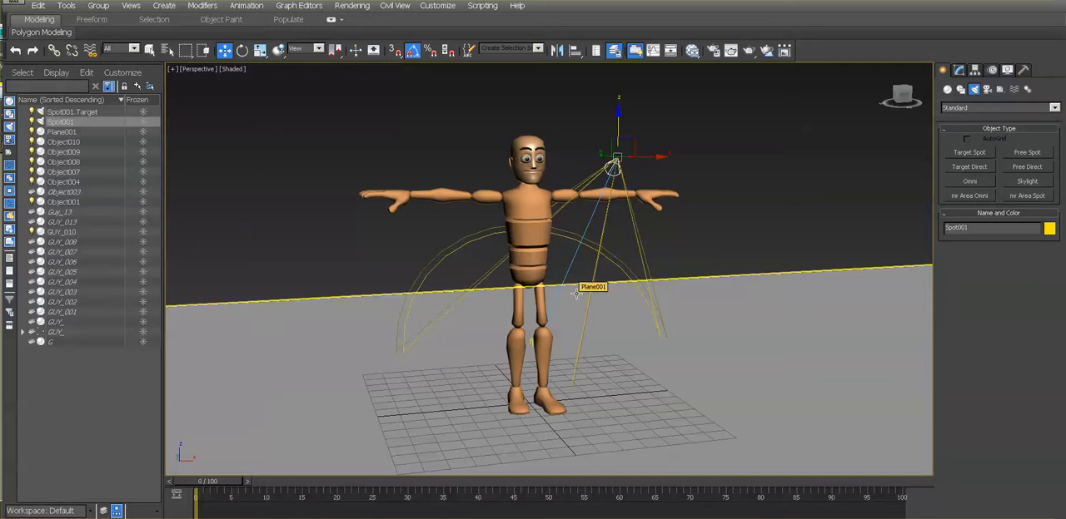
- Move the spotlight farther out in front of the character and place its target at the character's torso
middle_click_drag(579, 291, 747, 218, "alt")
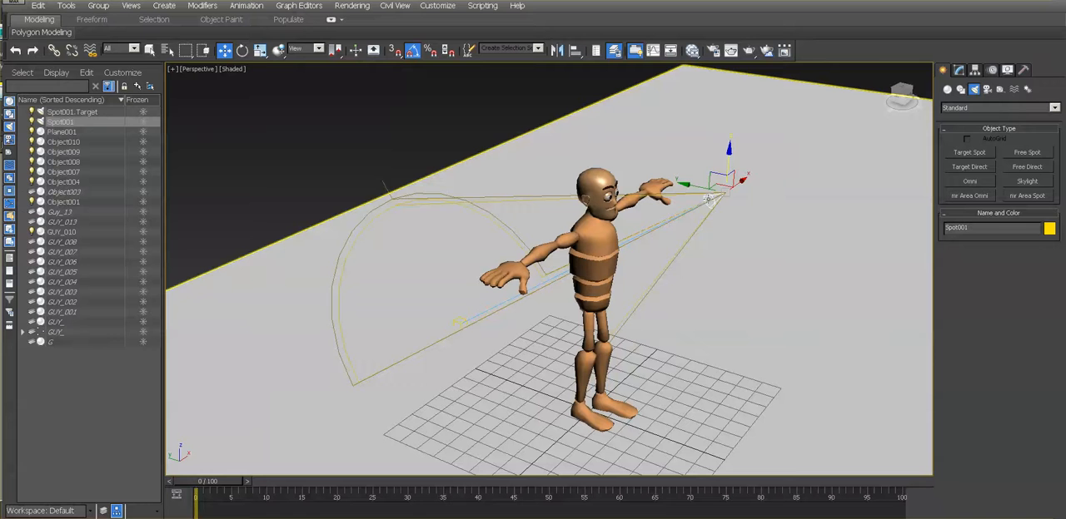
left_click_drag(709, 200, 987, 255)
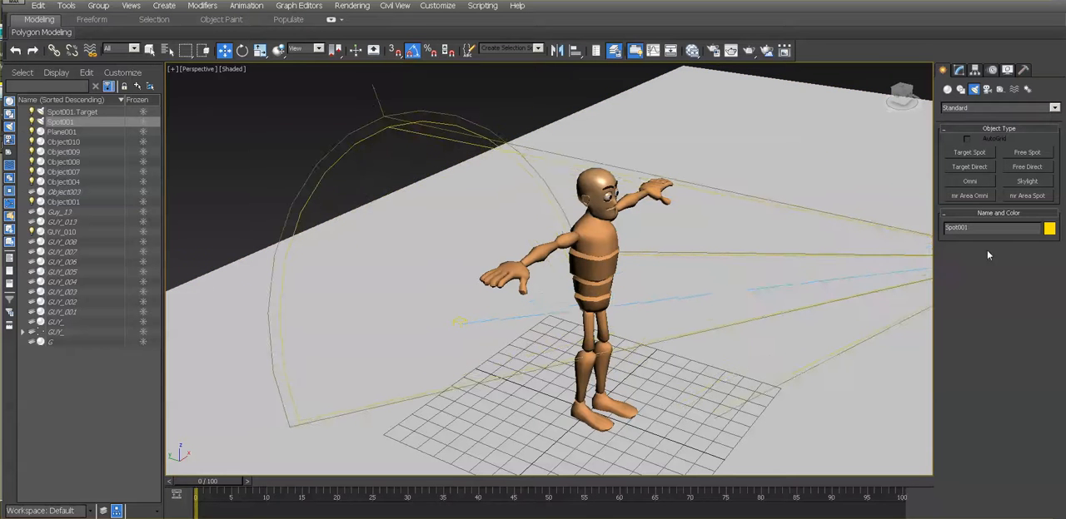
left_click(458, 322)
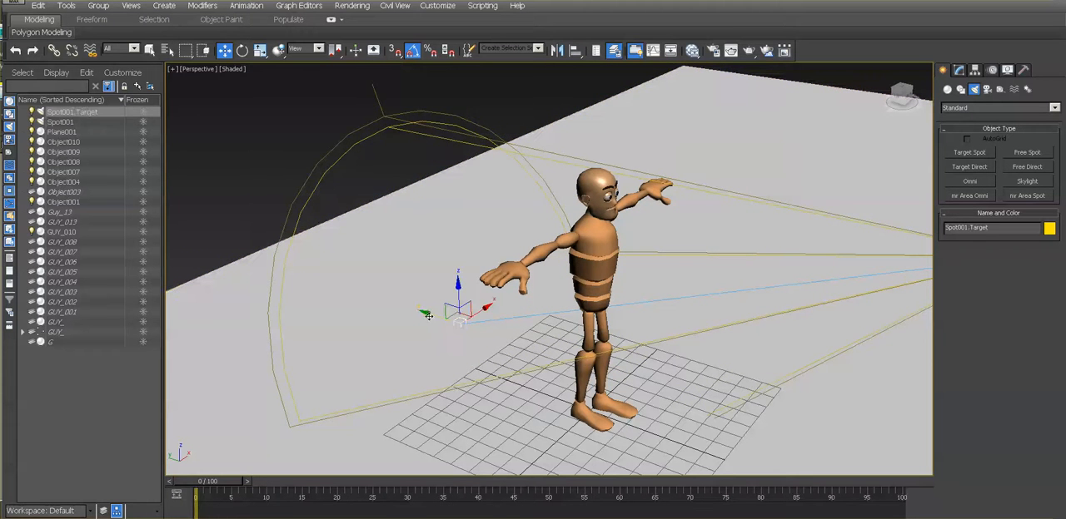
left_click_drag(426, 315, 620, 282)
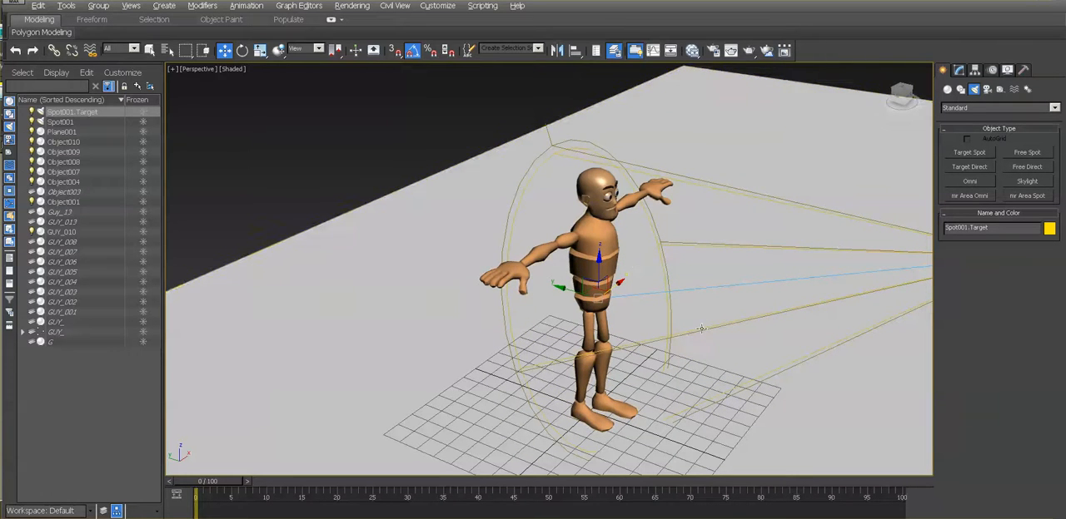
- Render the perspective view with the character turned more to the front
middle_click_drag(669, 239, 613, 267, "alt")
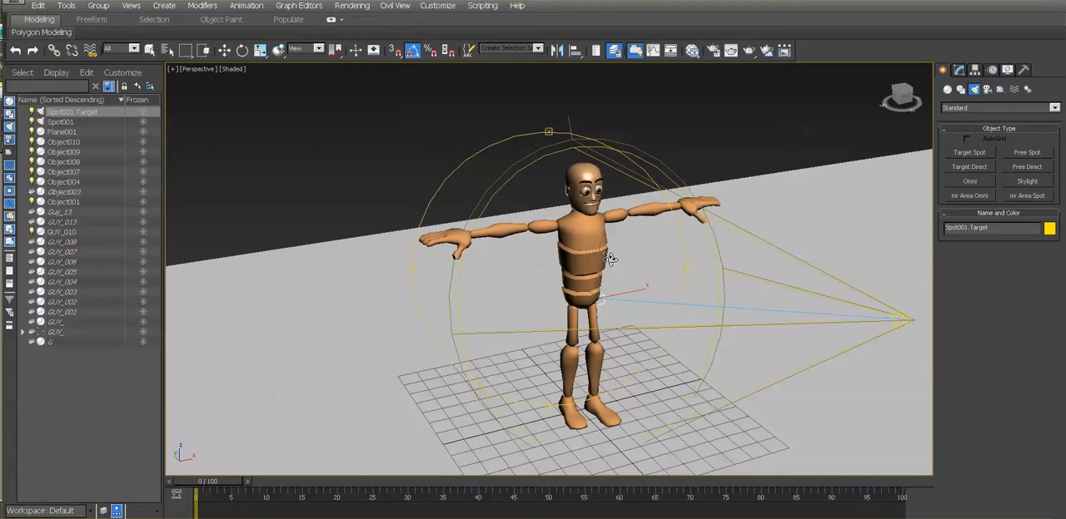
key("w")
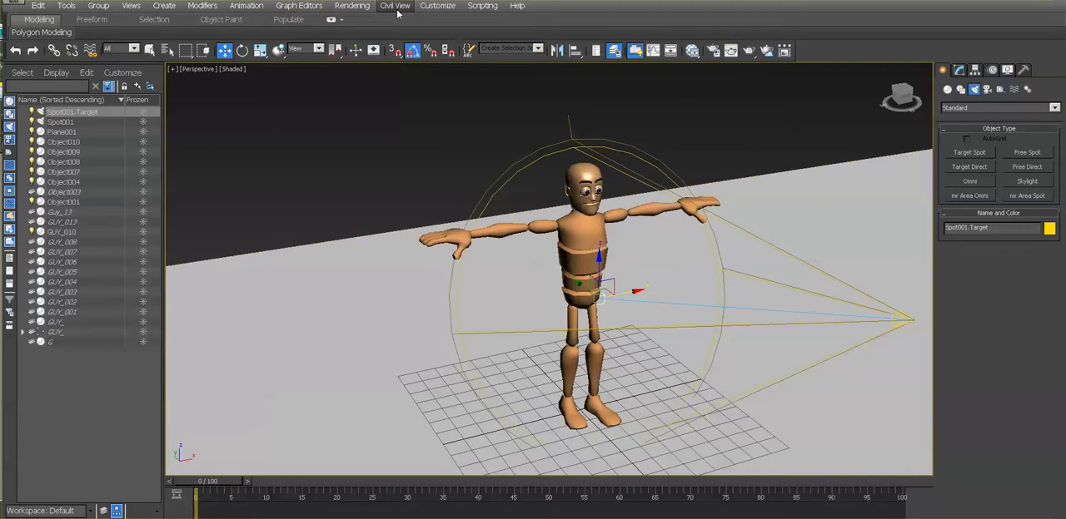
left_click(366, 10)
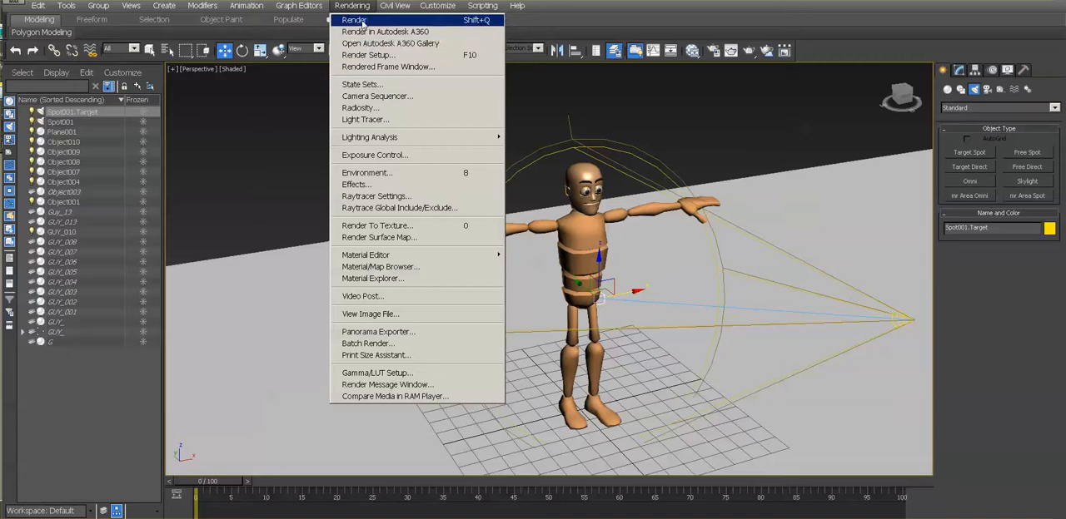
left_click(367, 19)
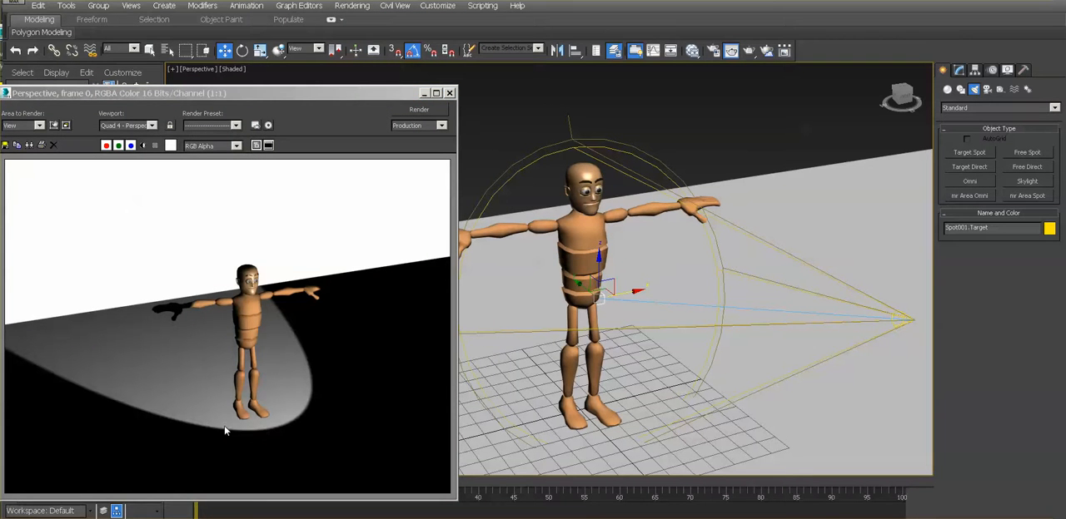
- Select the spotlight and expand its Shadow Parameters and Shadow Map Params settings
left_click(959, 71)
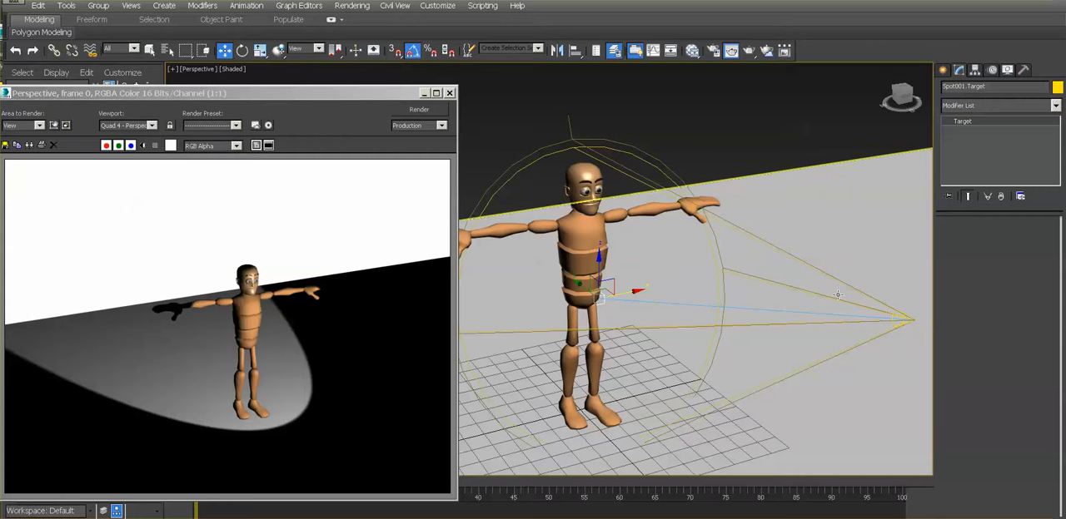
left_click(898, 322)
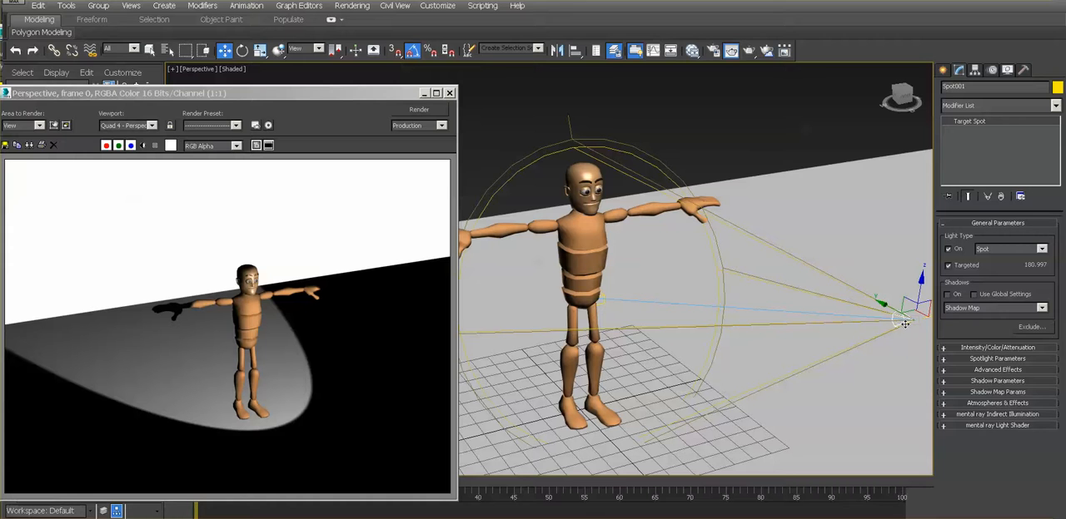
left_click(957, 381)
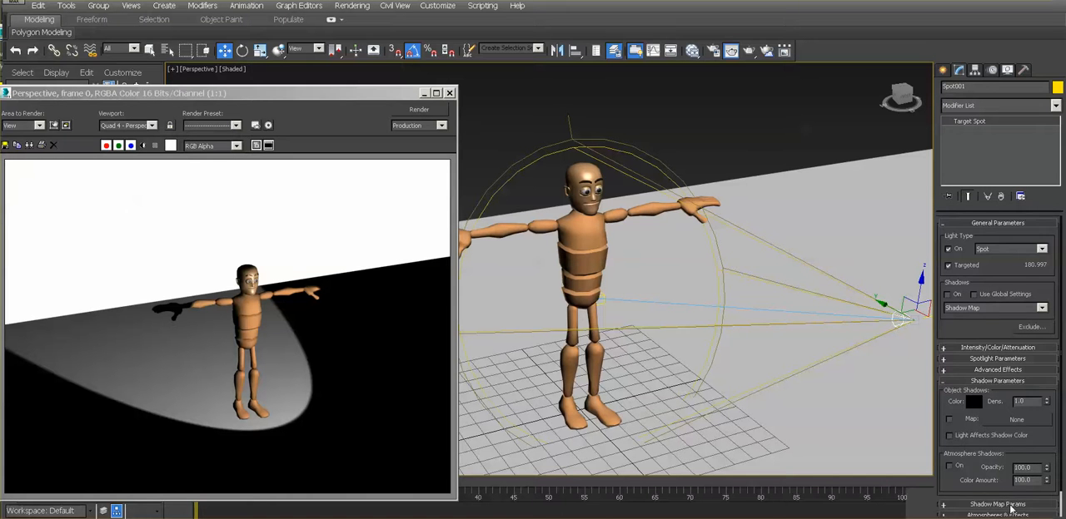
left_click(999, 504)
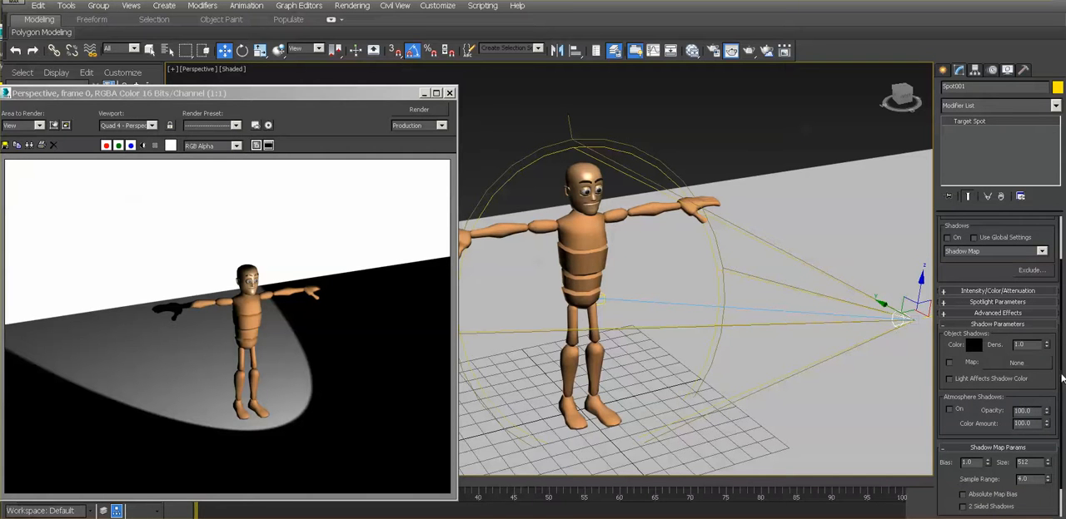
- Widen the spotlight's cone to a hotspot of about 103.7 and a falloff of about 105.7, and render the view again
left_click(1018, 302)
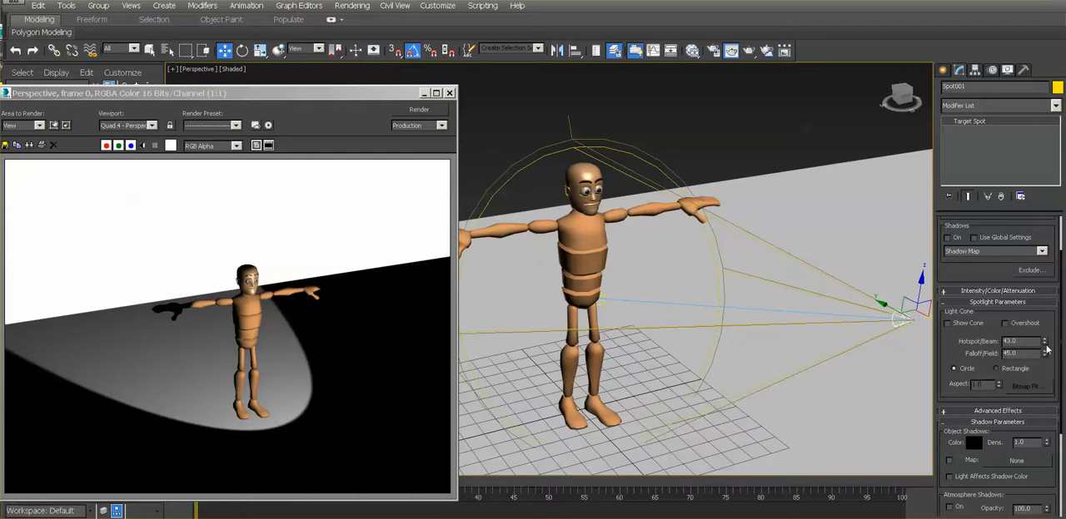
left_click_drag(1046, 348, 1046, 326)
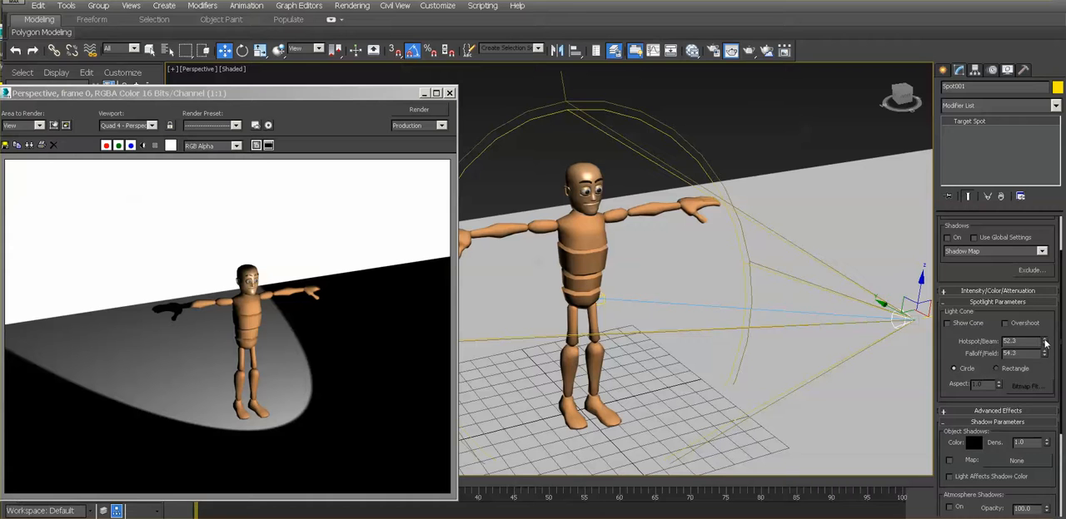
left_click_drag(1045, 344, 955, 52)
left_click(421, 109)
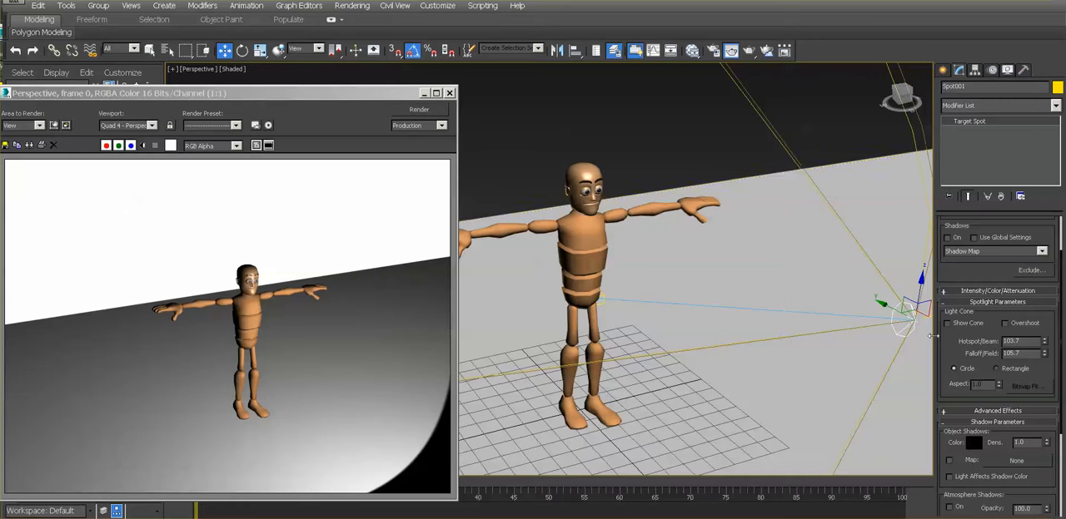
- Move the spotlight back to about 241 units from its target and center the target on the character's torso
left_click_drag(884, 303, 1065, 393)
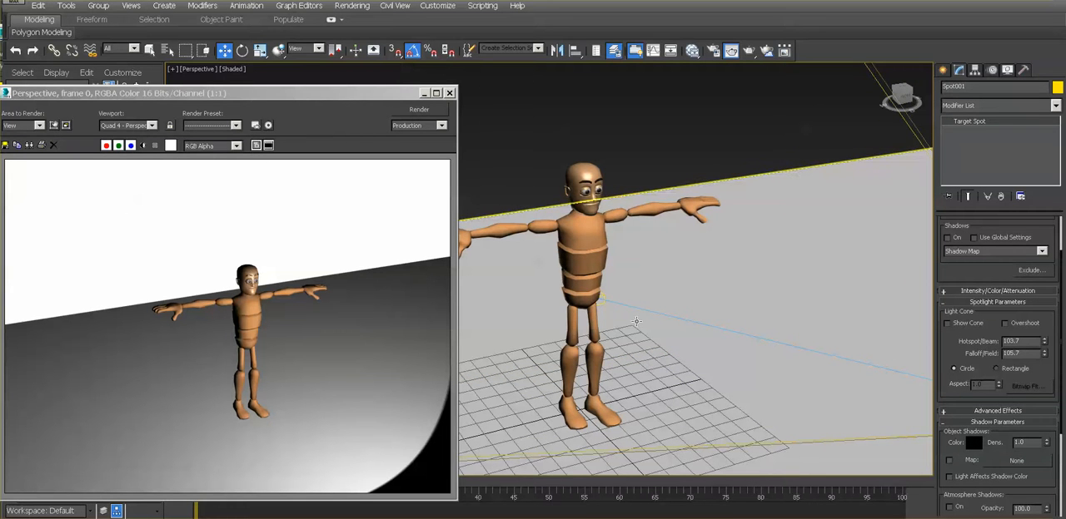
middle_click_drag(635, 310, 590, 309, "alt")
left_click(652, 280)
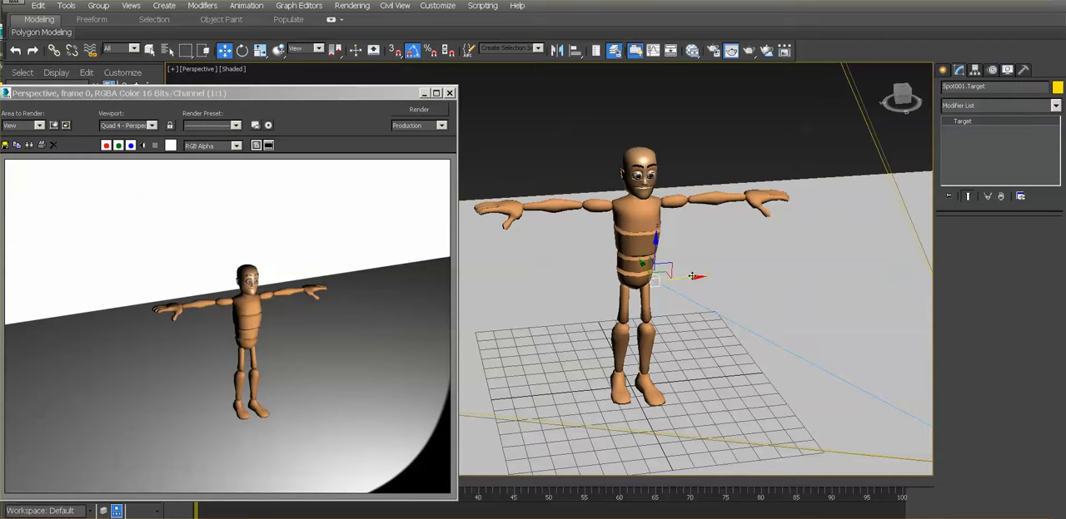
left_click_drag(692, 276, 675, 278)
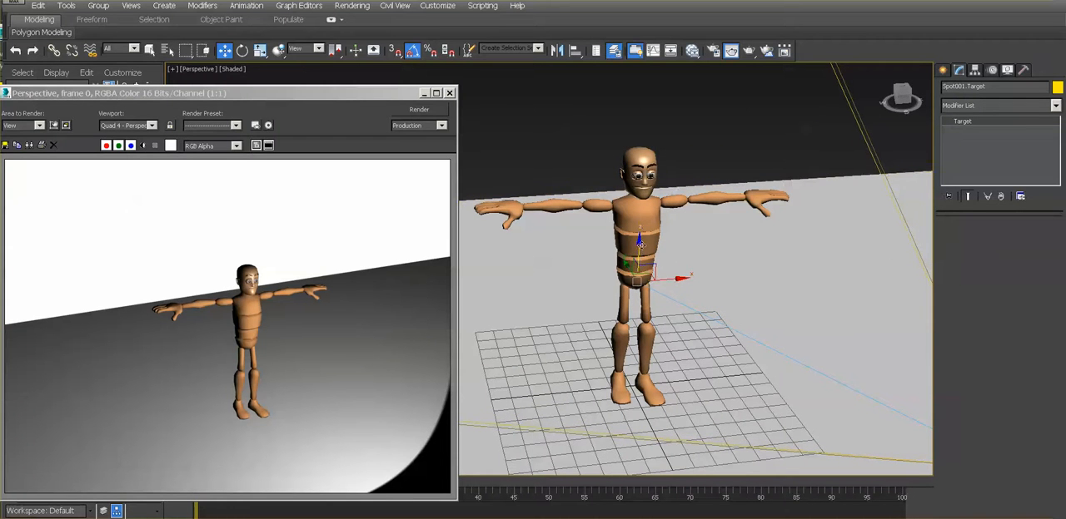
left_click_drag(640, 244, 641, 228)
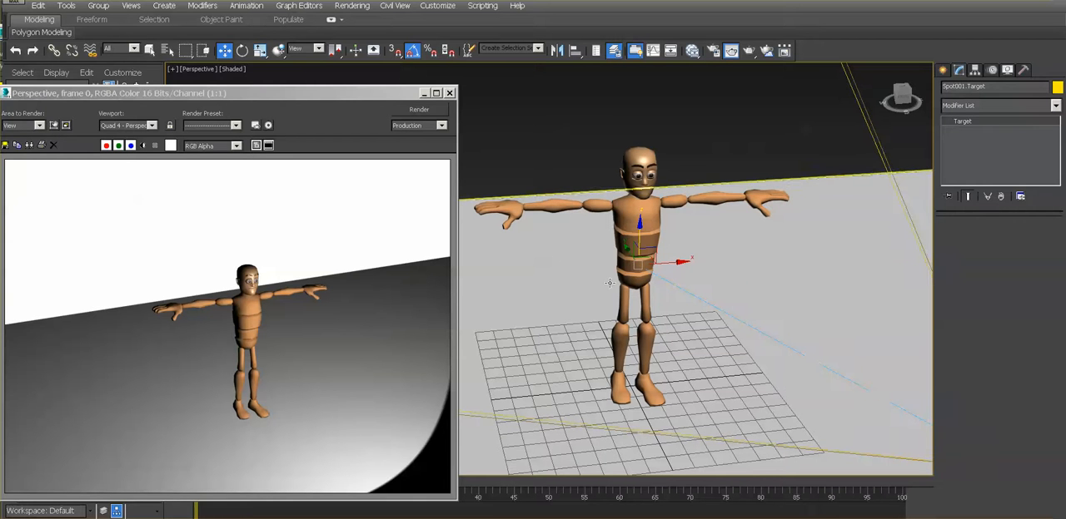
- Reposition the rendered frame window over the main toolbar and re-render the perspective view
left_click_drag(378, 96, 415, 42)
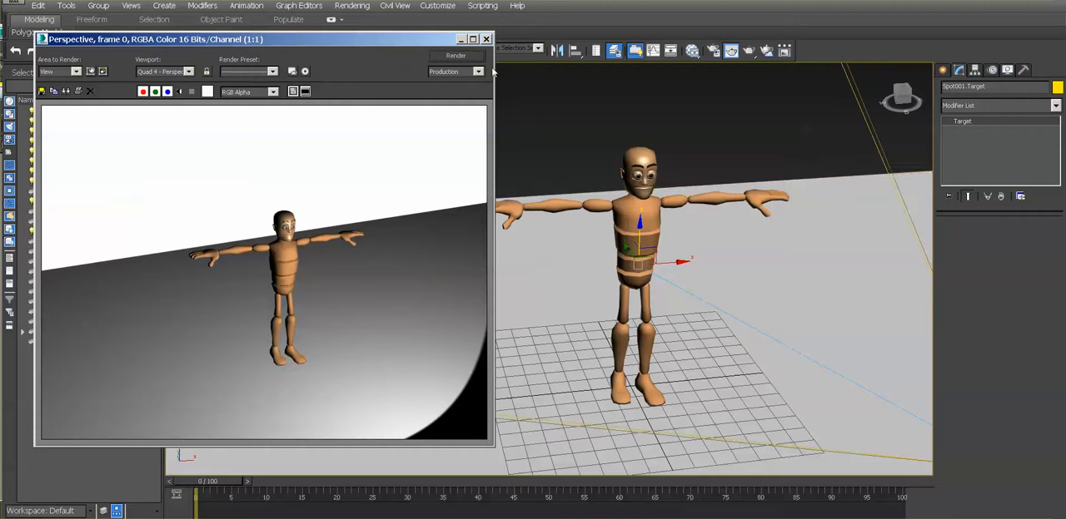
left_click(458, 57)
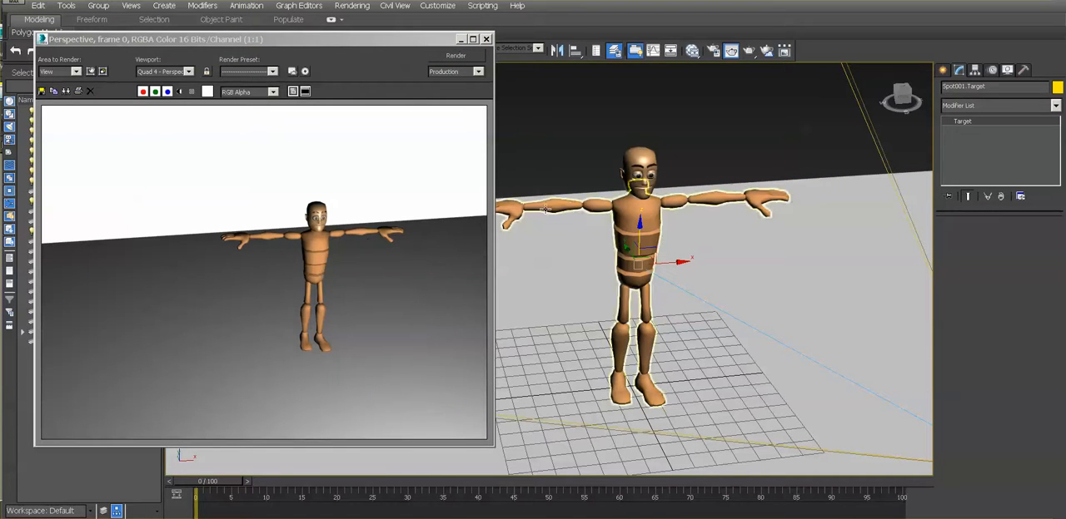
- Turn on shadows for the spotlight using Shadow Map, and render a wider view of the scene
key("ctrl+r")
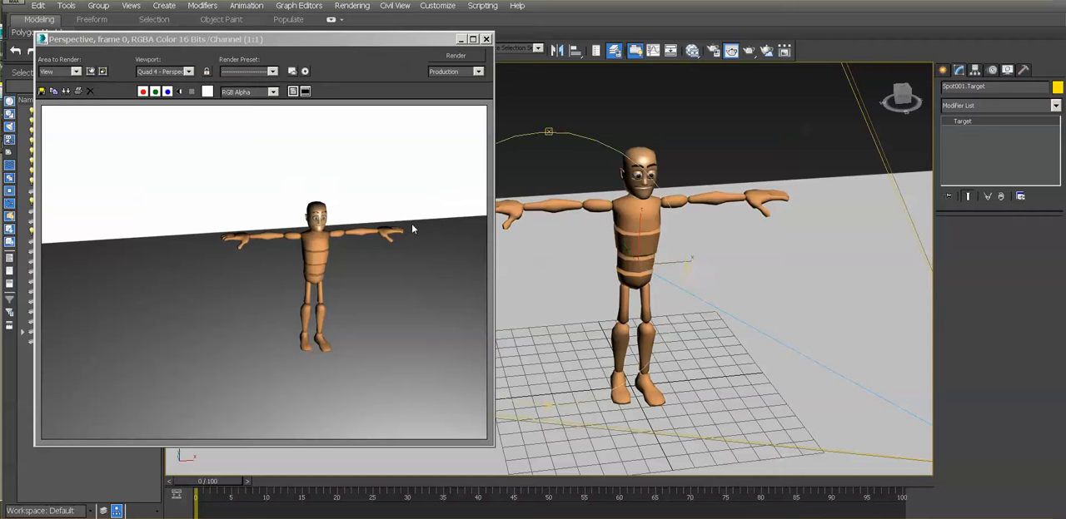
left_click_drag(652, 251, 599, 238)
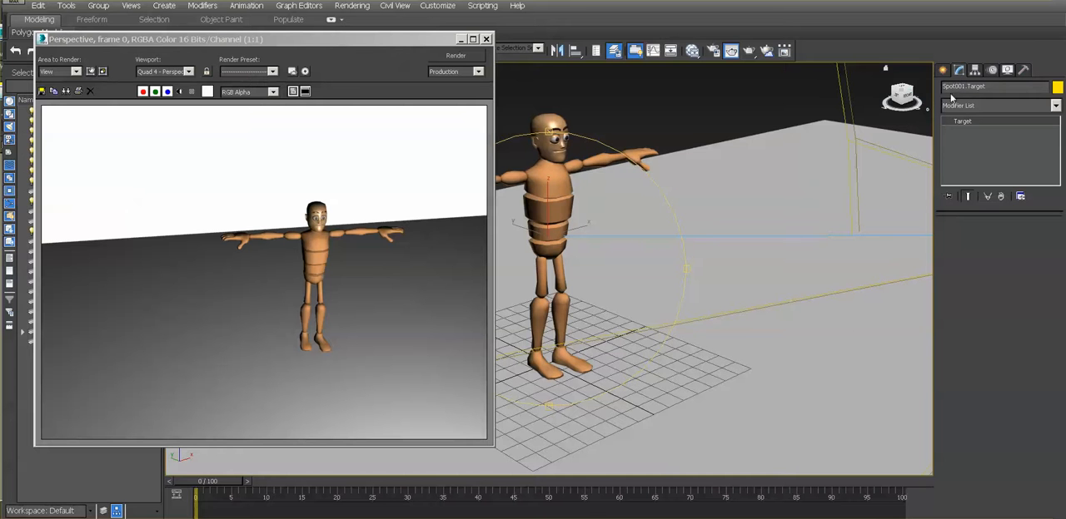
scroll(809, 212, "down", 4)
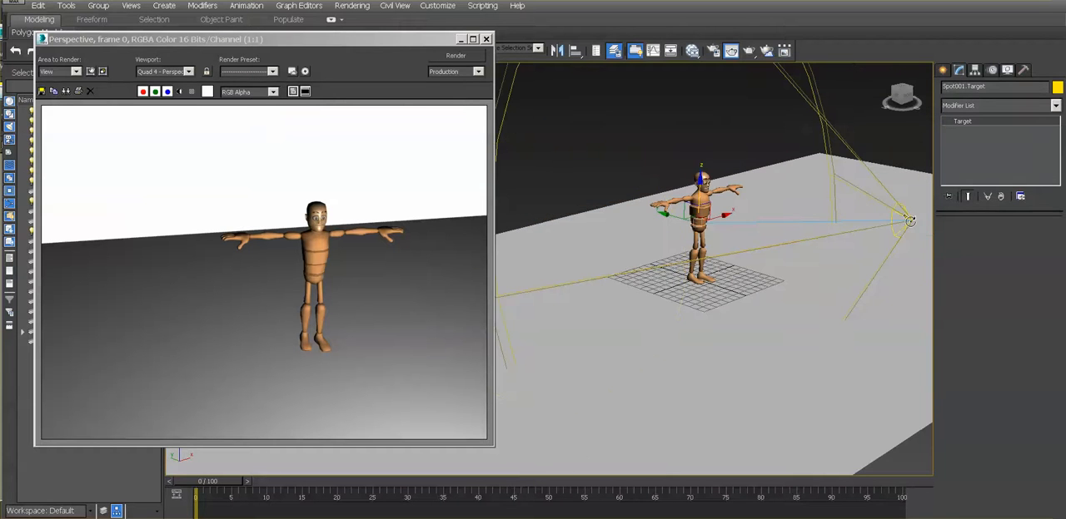
left_click(900, 218)
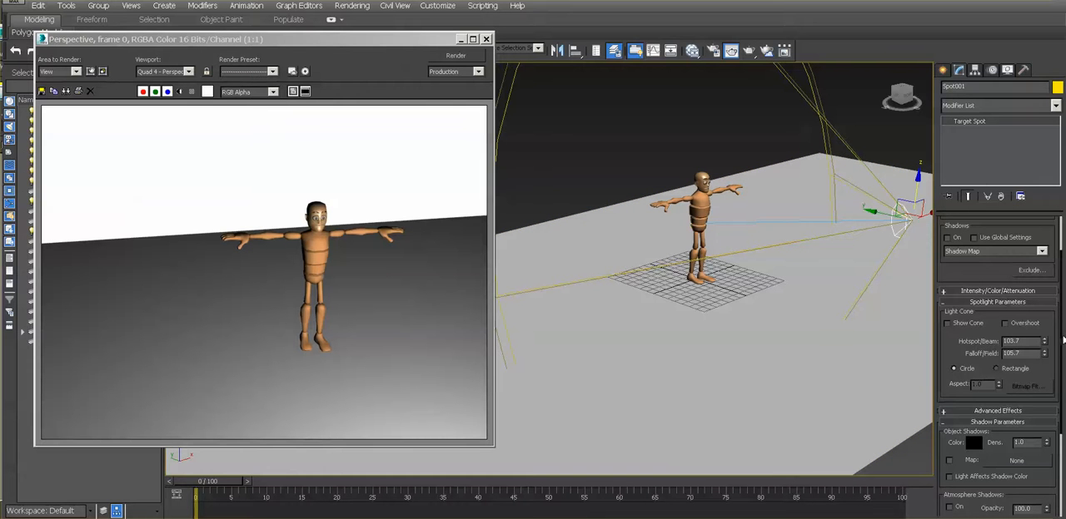
mouse_move(1063, 340)
left_mouse_down()
mouse_move(1063, 416)
mouse_move(1057, 327)
left_mouse_up()
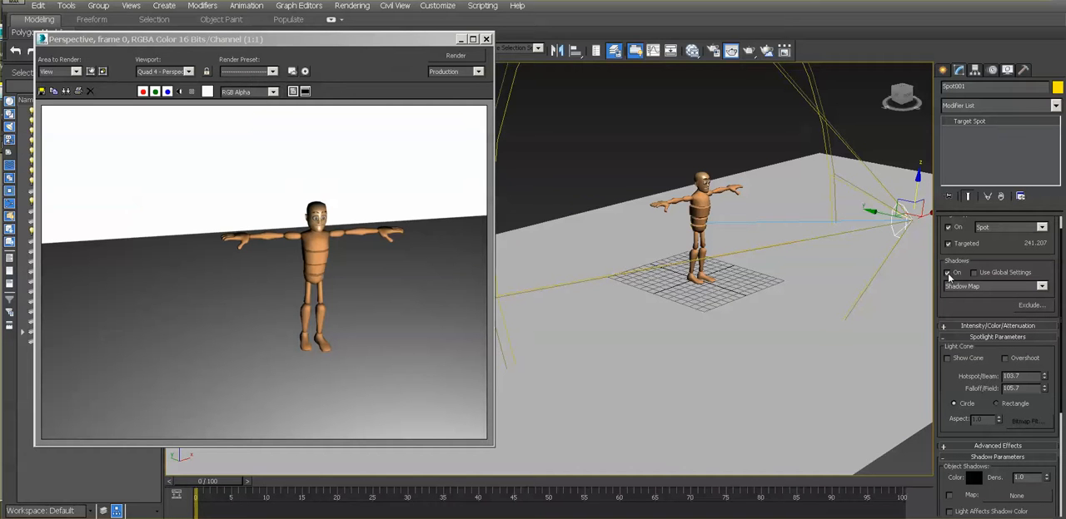
left_click(947, 273)
left_click(472, 60)
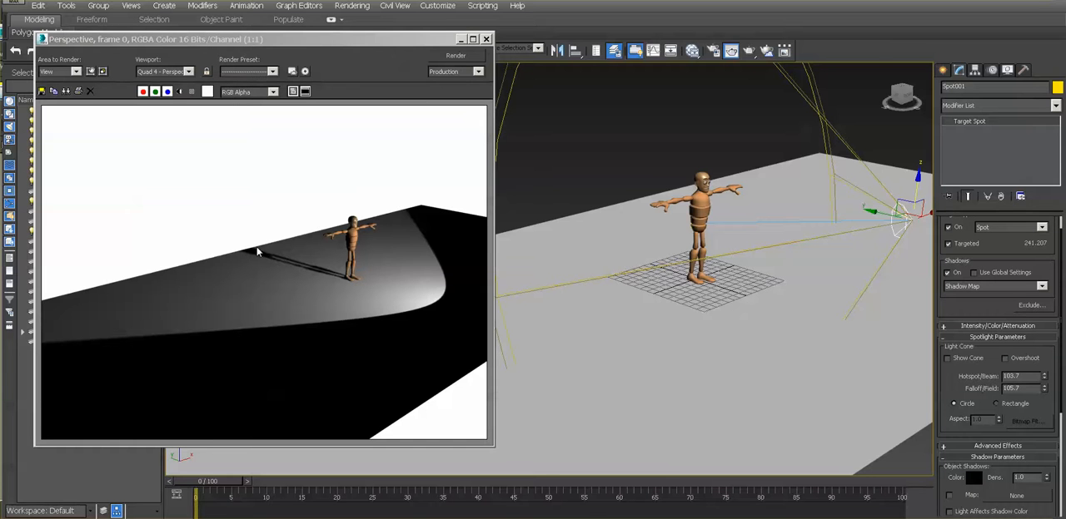
- Raise the spotlight in stages high above the character, about 245 units from its target, rendering after each move
left_click_drag(917, 177, 858, 102)
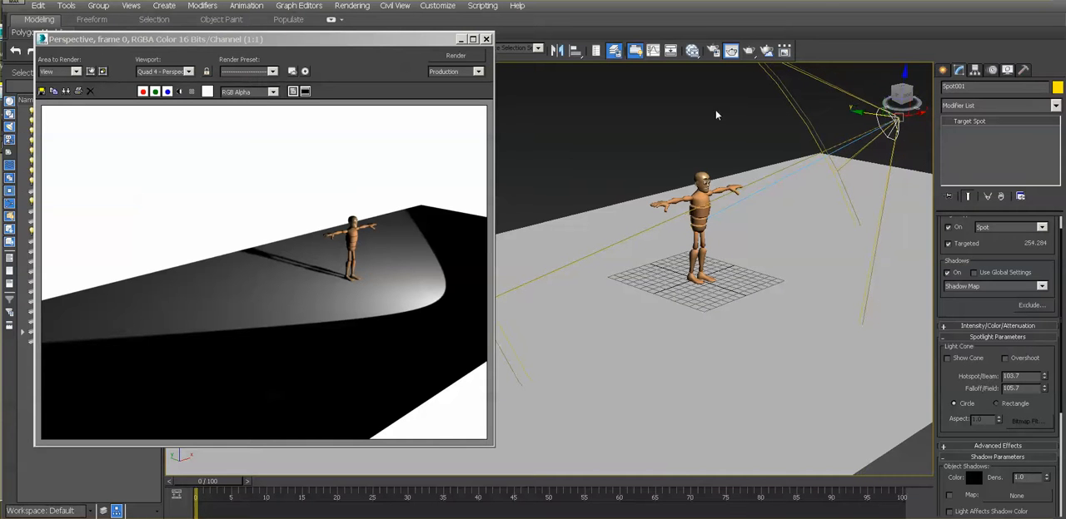
left_click(441, 56)
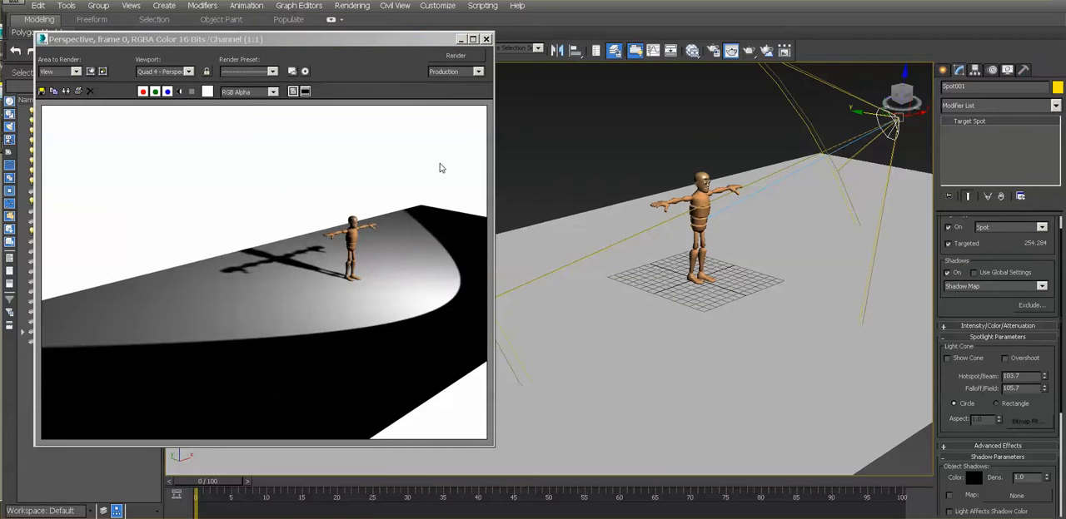
left_click_drag(904, 75, 906, 34)
left_click_drag(866, 75, 823, 70)
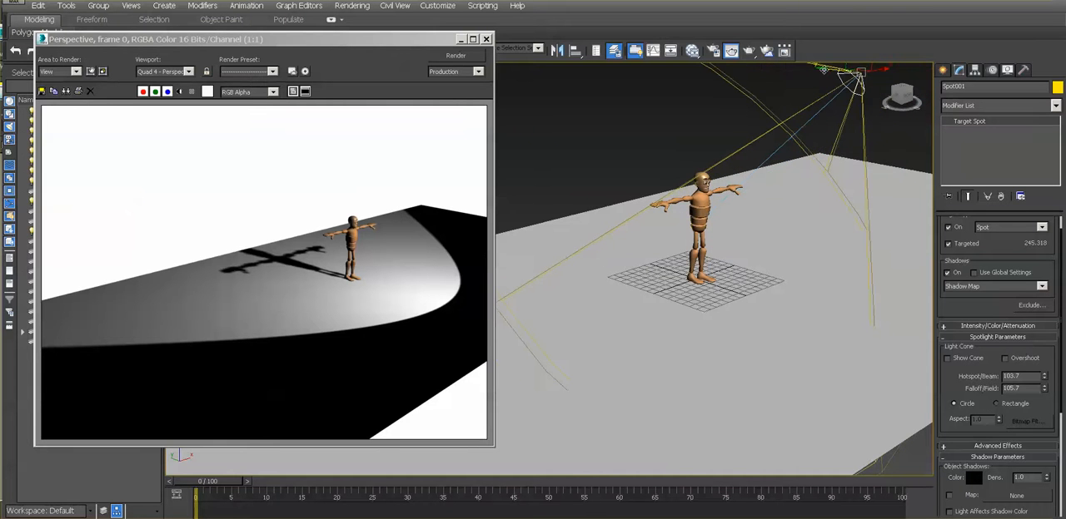
left_click(460, 56)
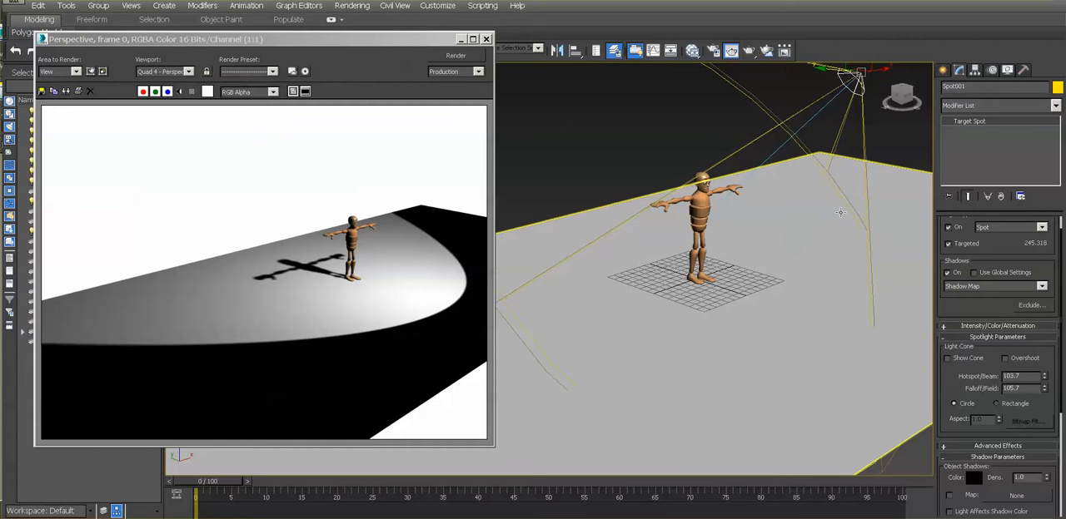
- Move the spotlight farther up and away to about 363 units from its target, and render the view
middle_click_drag(847, 241, 832, 240, "alt")
scroll(832, 241, "down", 2)
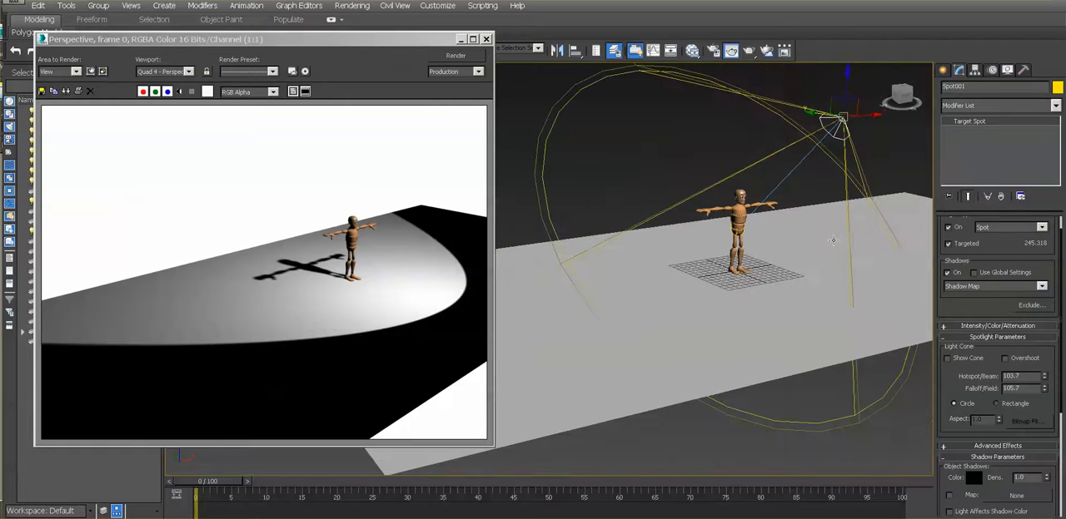
left_click_drag(855, 106, 876, 70)
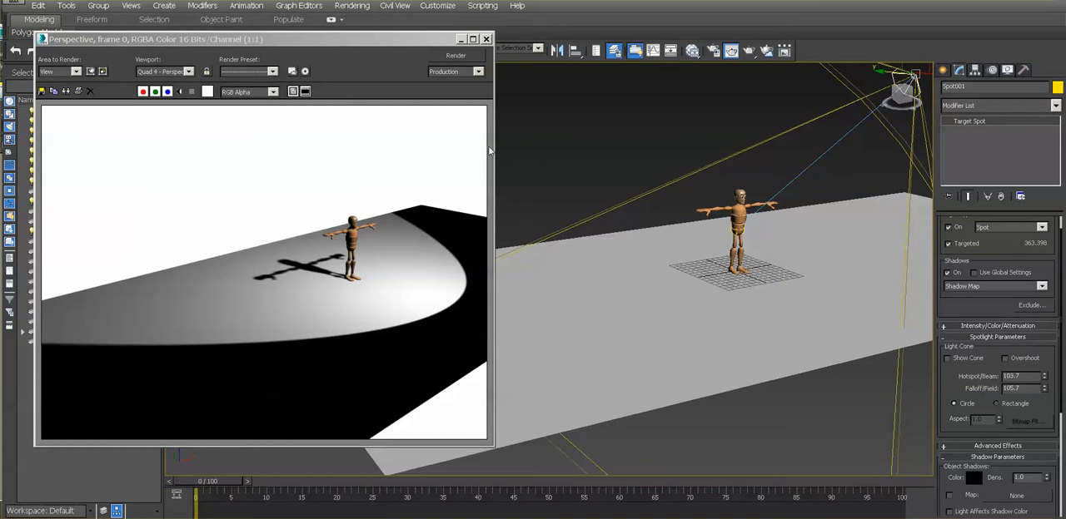
left_click(477, 57)
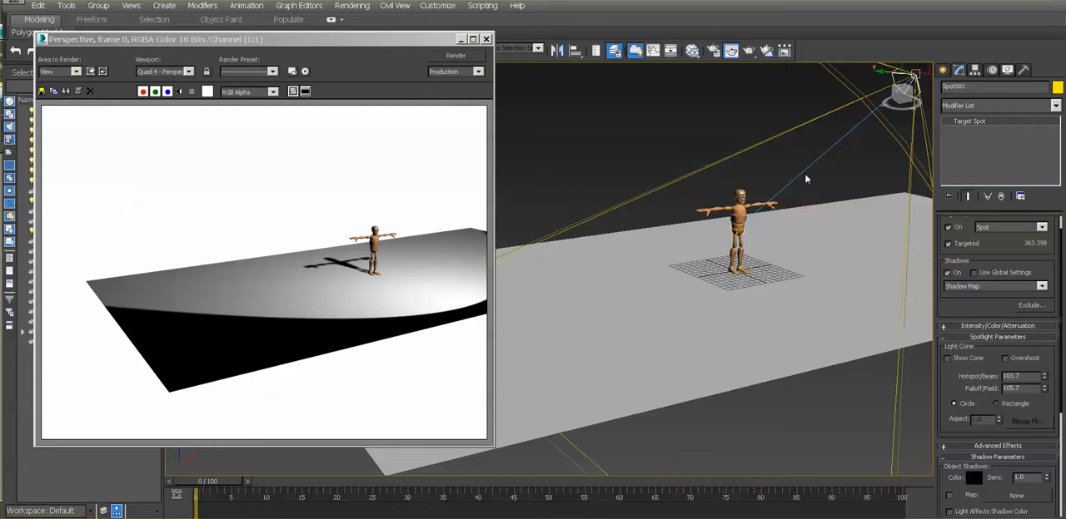
- Render a close-up of the character with its cast shadow in frame
left_click(417, 278)
middle_click_drag(618, 283, 666, 273, "alt")
scroll(767, 244, "up", 5)
scroll(788, 198, "up", 5)
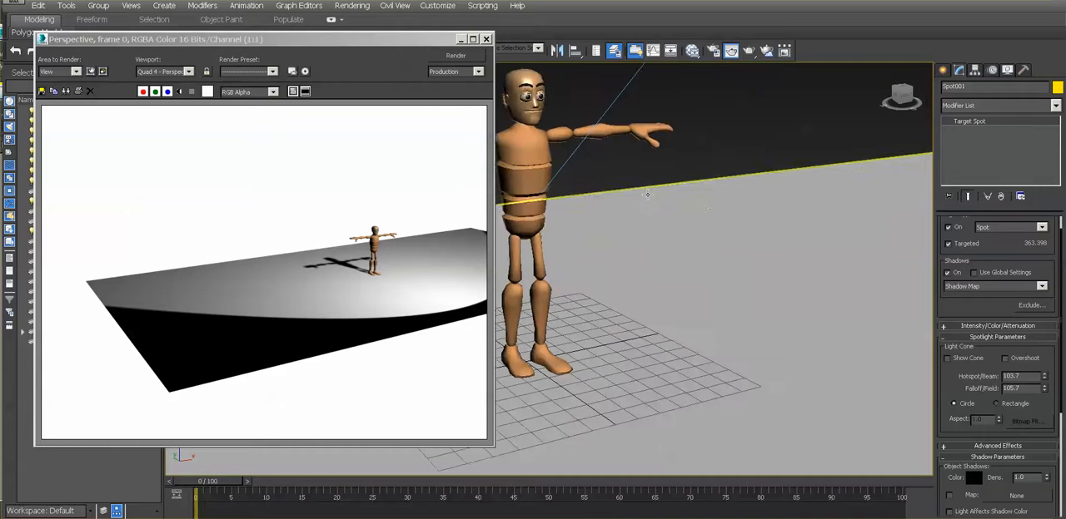
middle_click_drag(642, 196, 554, 205)
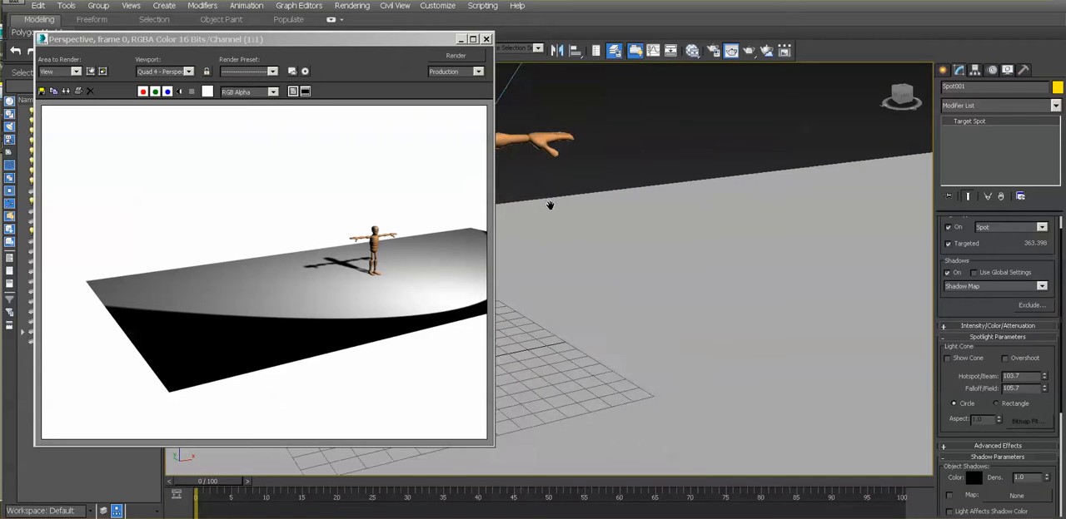
left_click(459, 58)
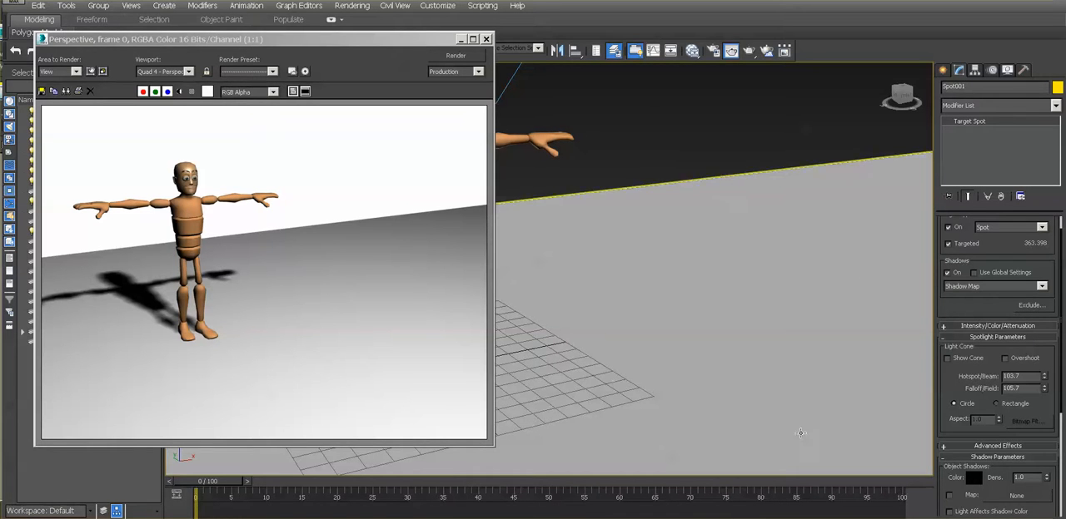
- Change the spotlight's shadow color to a dark gray with RGB 80, 80, 80
left_click(974, 477)
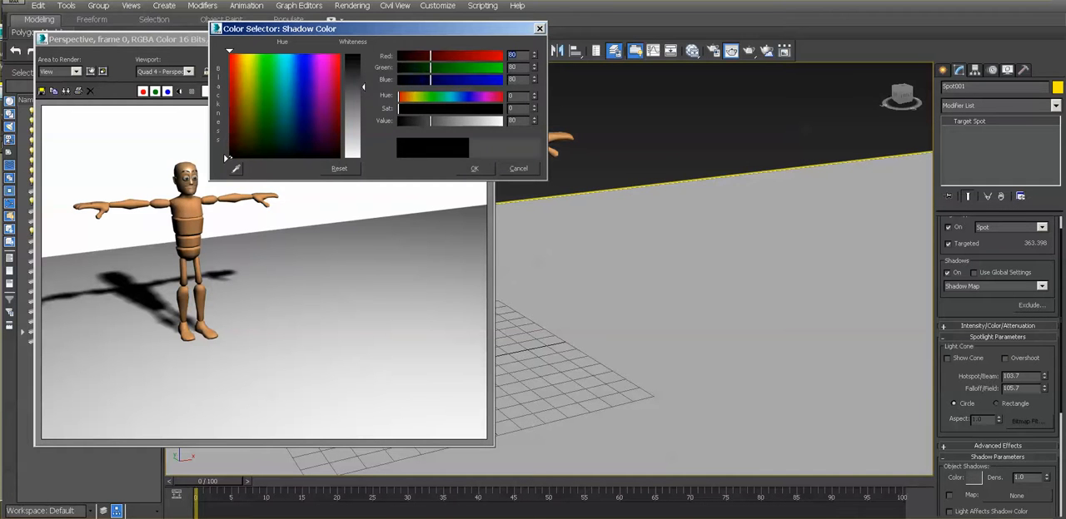
left_click_drag(364, 55, 364, 87)
left_click(474, 169)
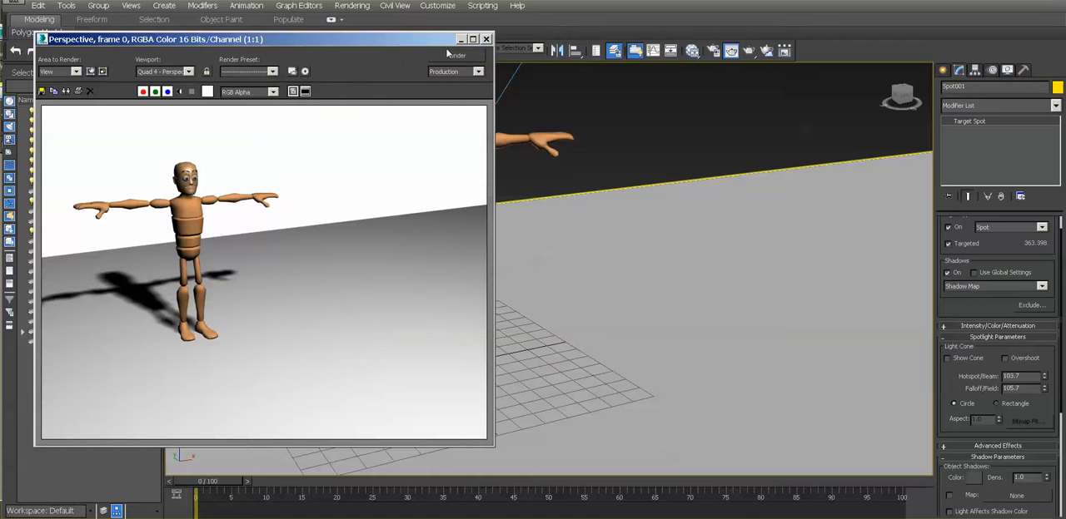
- Render the view, and lighten the spotlight's shadow color in stages to gray RGB 141, 141, 141, rendering after each change
left_click(440, 53)
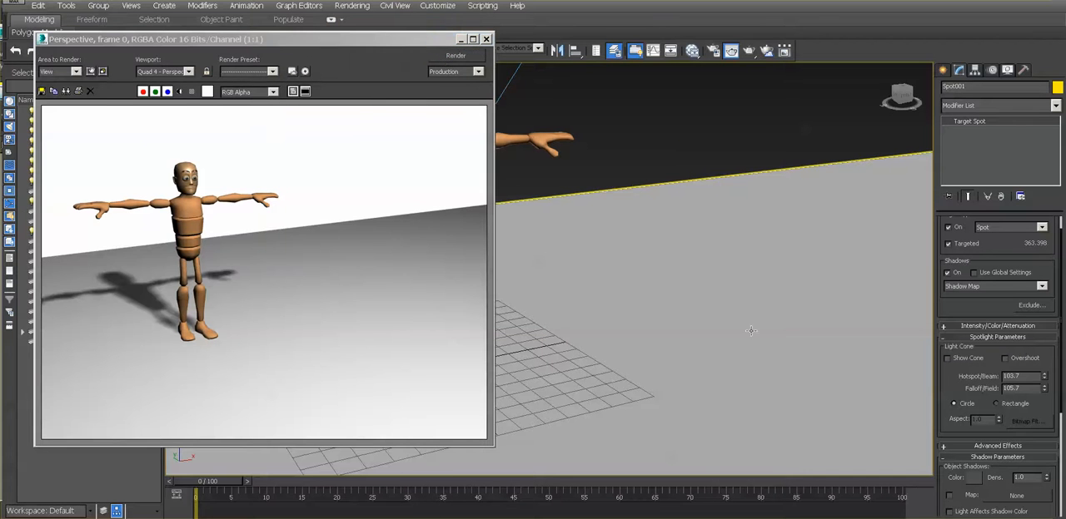
left_click(973, 478)
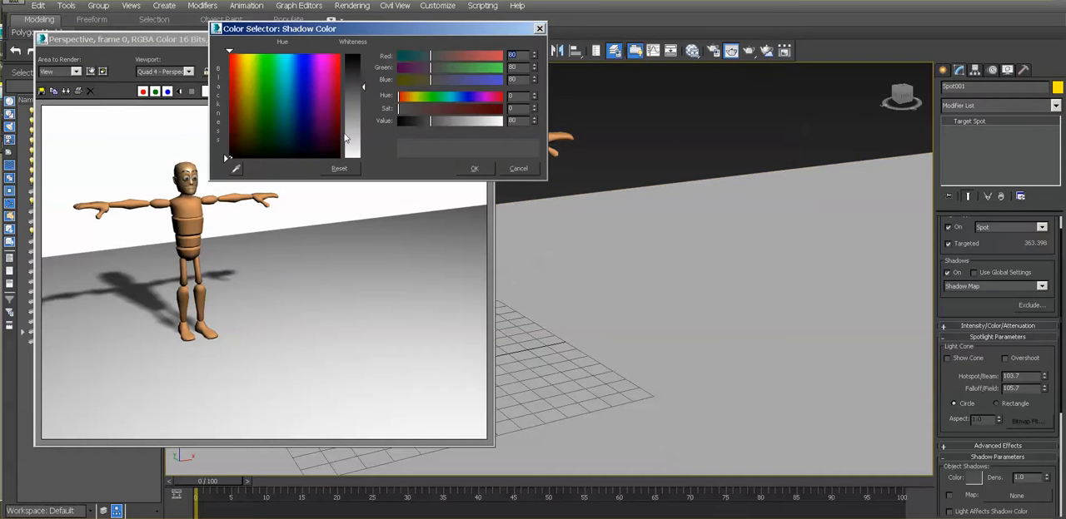
left_click(473, 168)
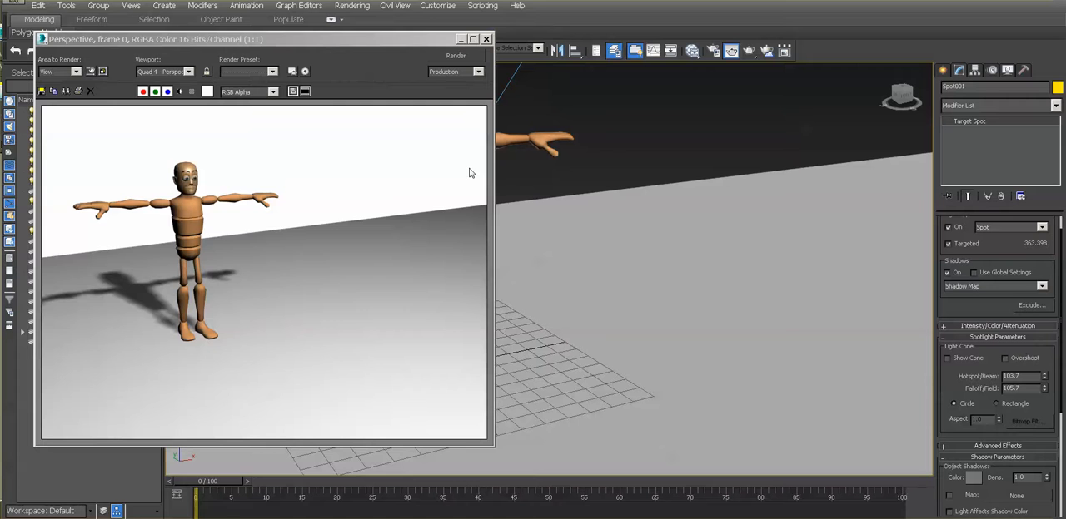
left_click(450, 57)
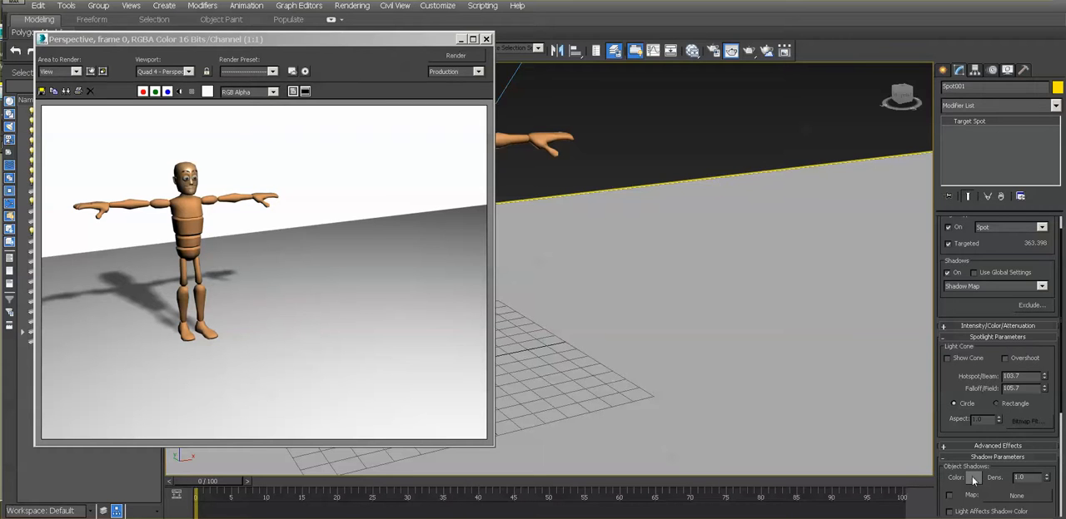
left_click(973, 479)
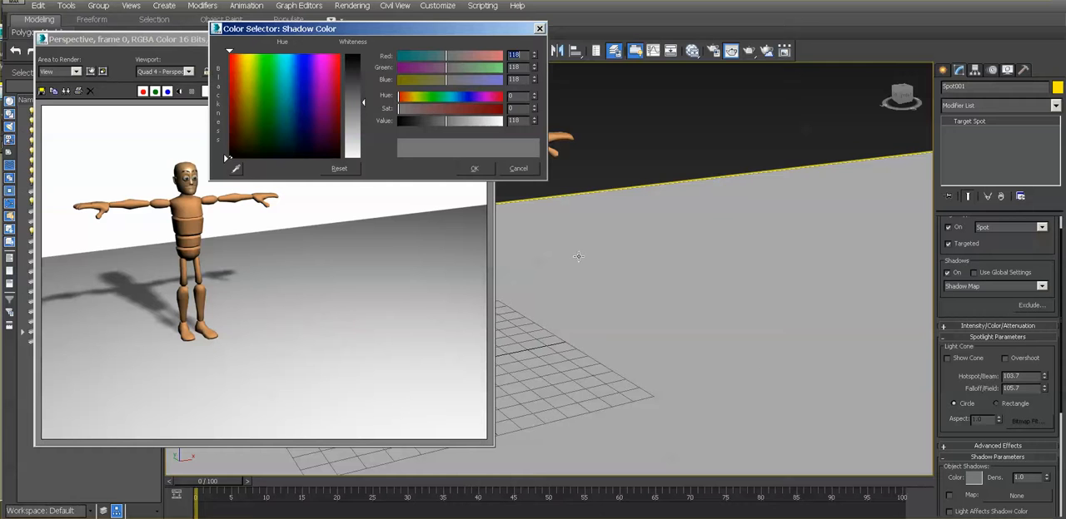
left_click(471, 168)
left_click(455, 55)
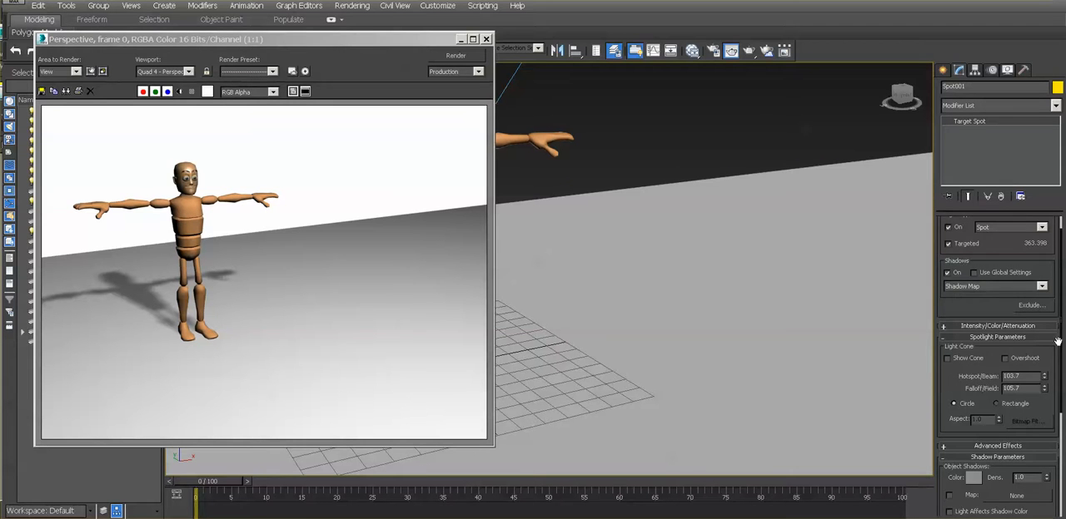
- Enable Light Affects Shadow Color for the spotlight and render the view
scroll(1058, 341, "down", 3)
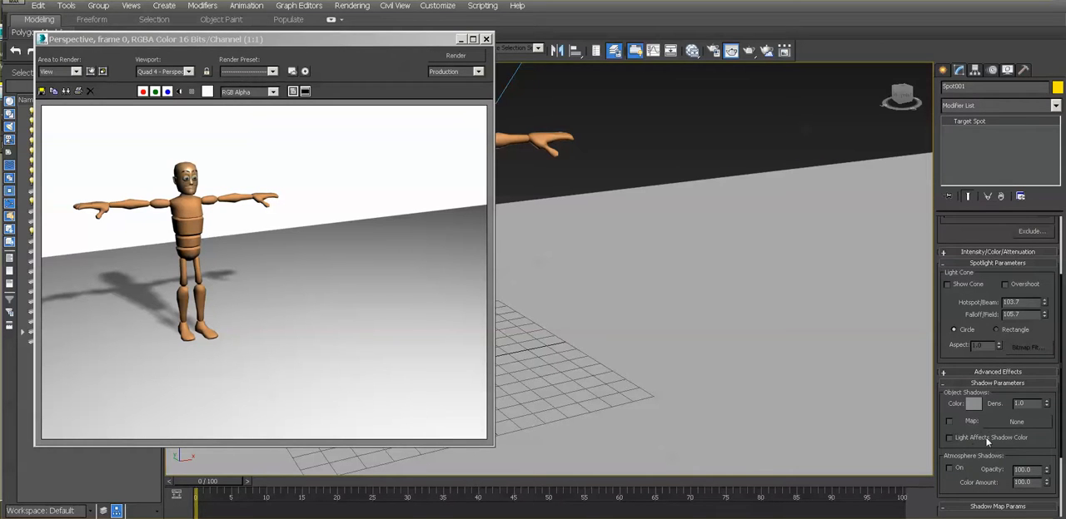
left_click(455, 55)
- Darken the spotlight's shadow color to near-black RGB 22, 22, 22 and render the view
left_click(972, 404)
left_click_drag(366, 111, 367, 65)
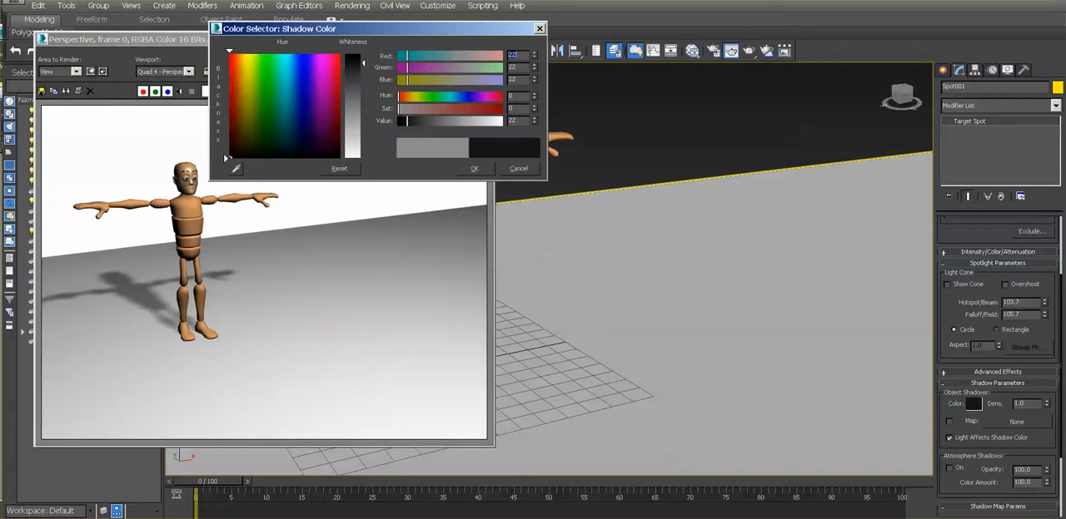
left_click(468, 167)
left_click(471, 60)
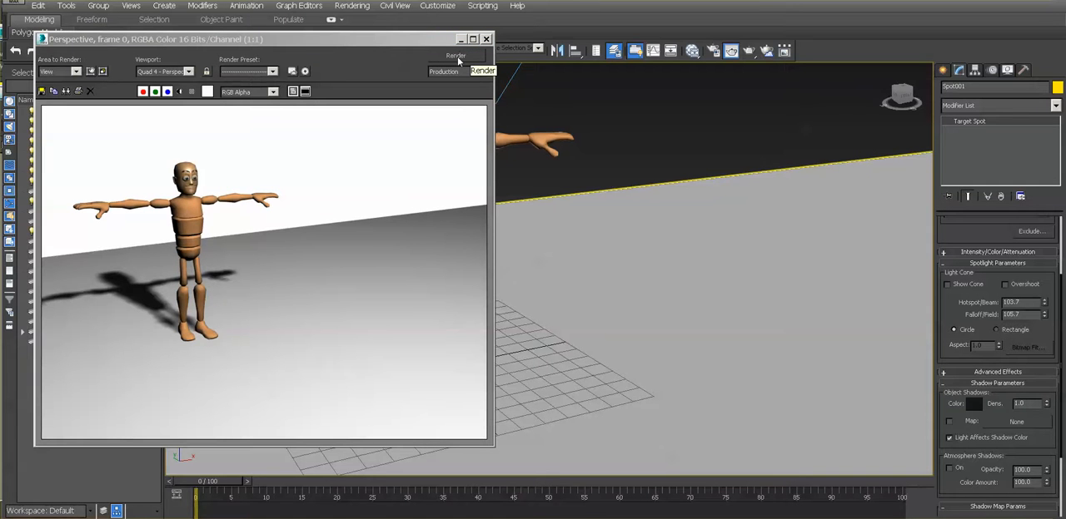
left_click(457, 56)
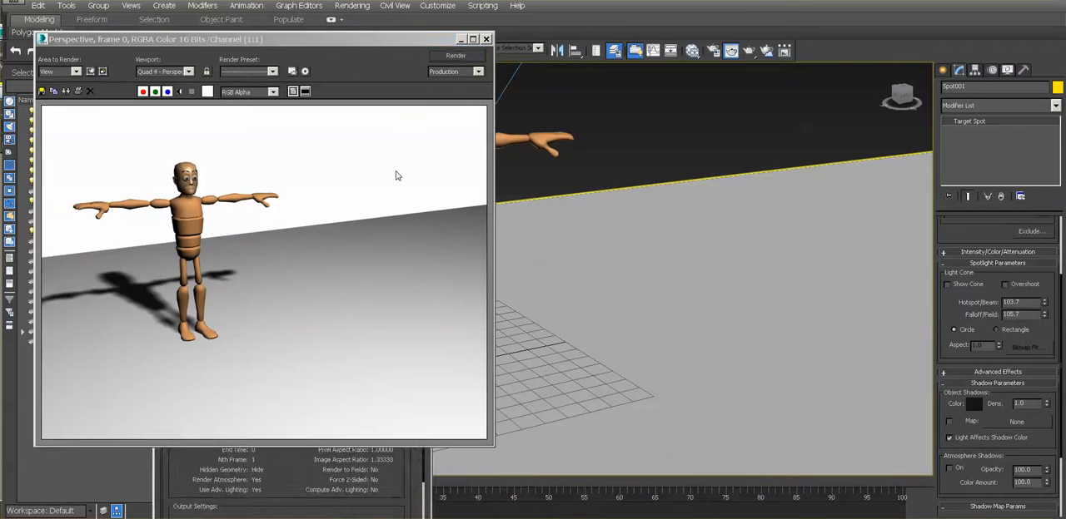
- Lighten the spotlight's shadow color to gray RGB 137, 137, 137 and on to 157, 157, 157, rendering after each change
left_click(976, 405)
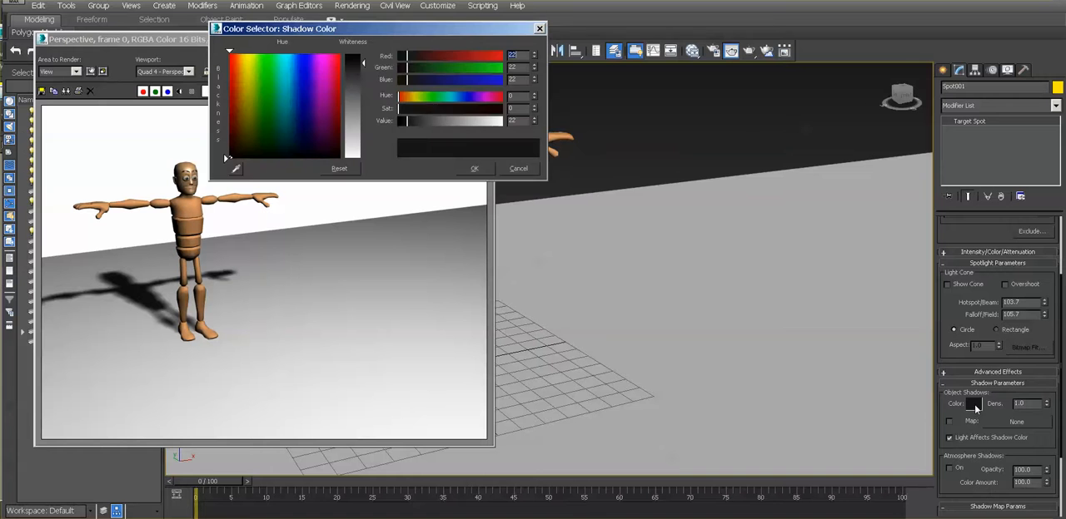
left_click(361, 113)
left_click(475, 169)
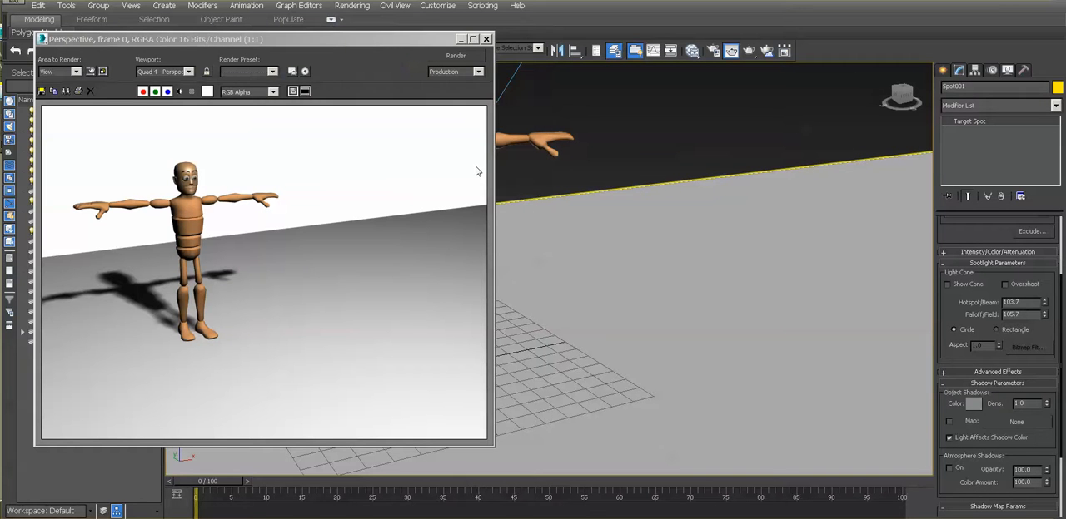
left_click(456, 57)
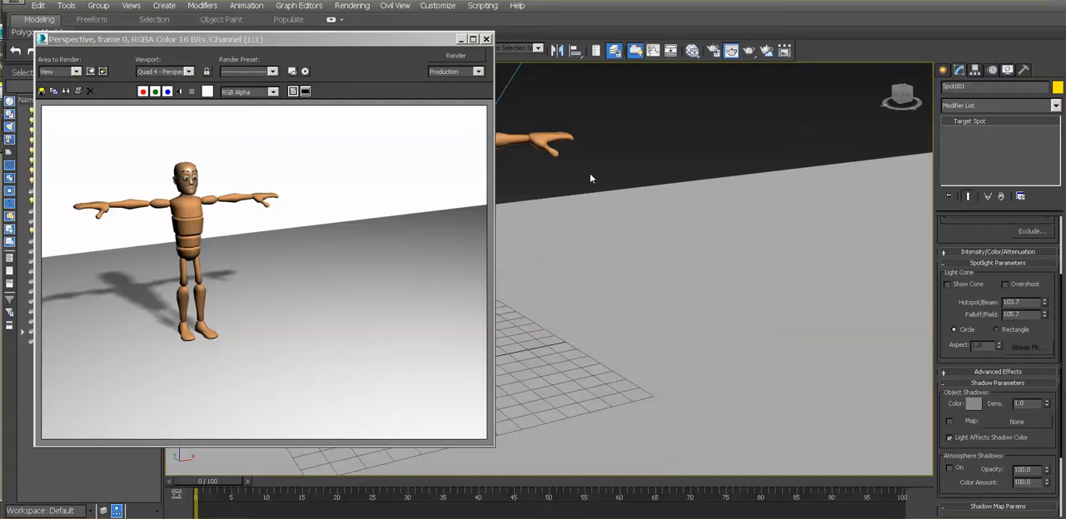
left_click(973, 404)
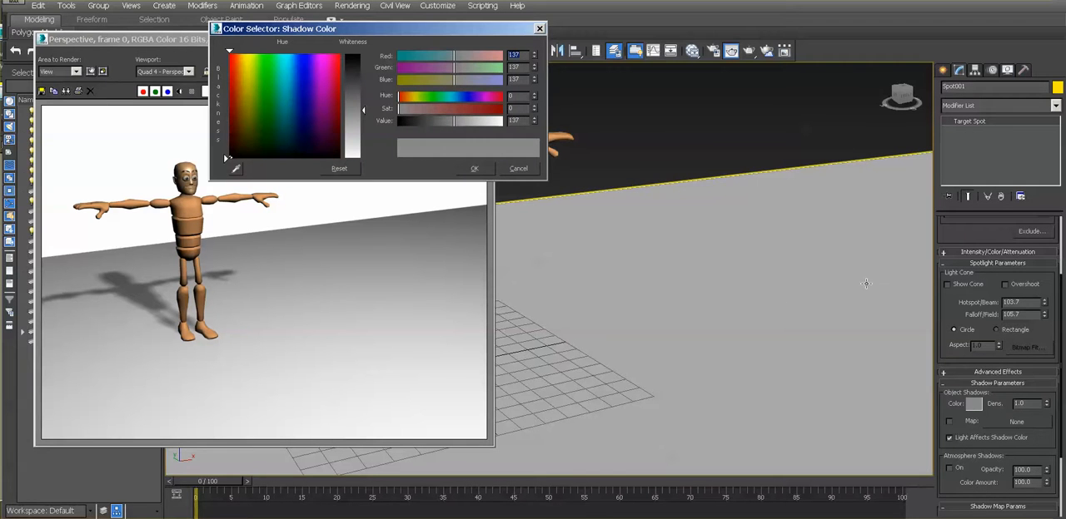
left_click(363, 120)
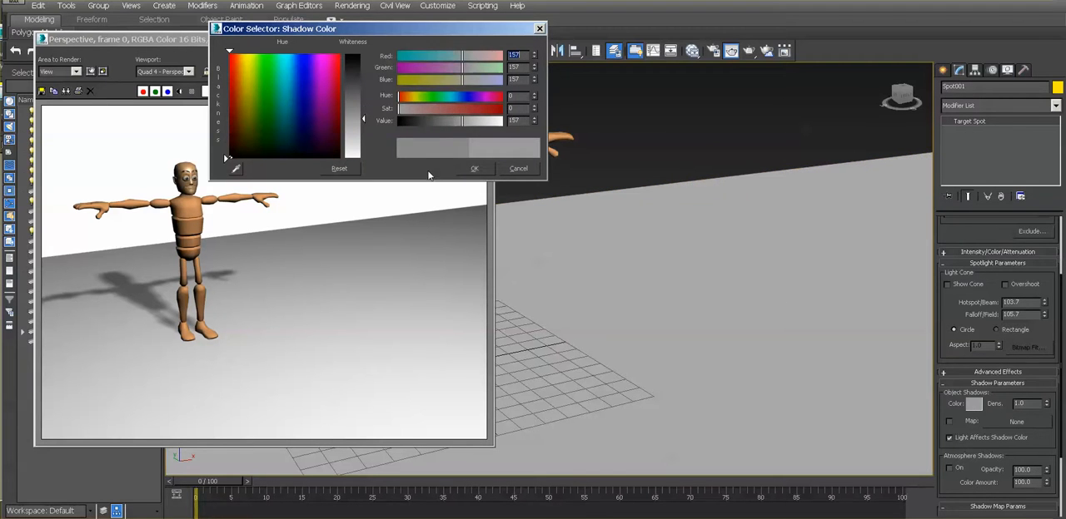
left_click(473, 169)
left_click(443, 56)
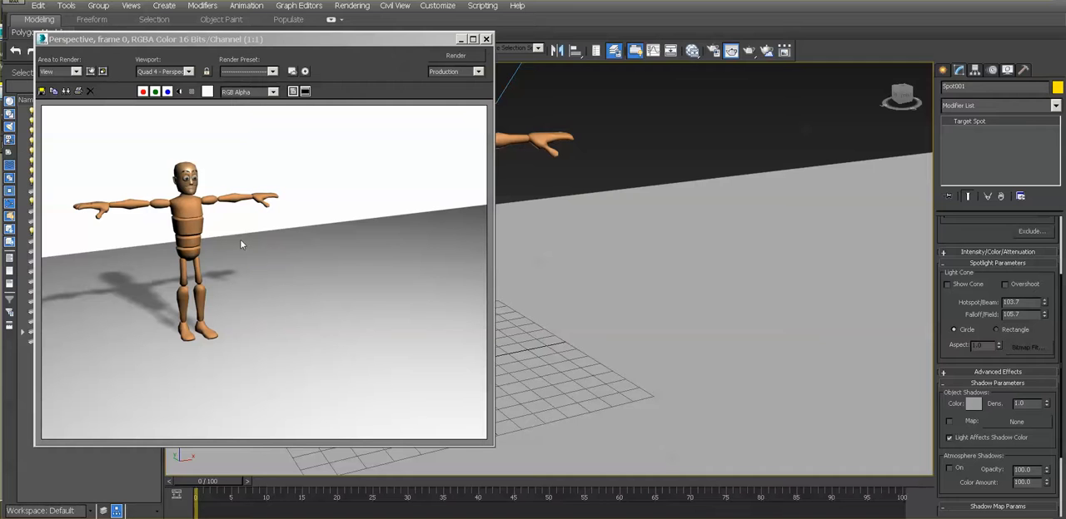
- Set the environment's ambient light color to gray RGB 106, 106, 106 and render the view
left_click(367, 7)
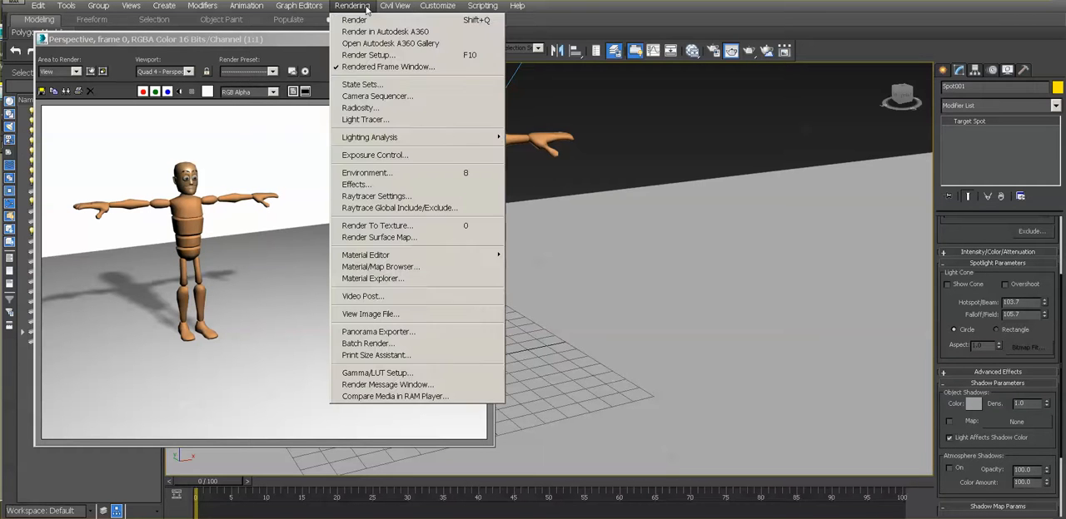
left_click(366, 175)
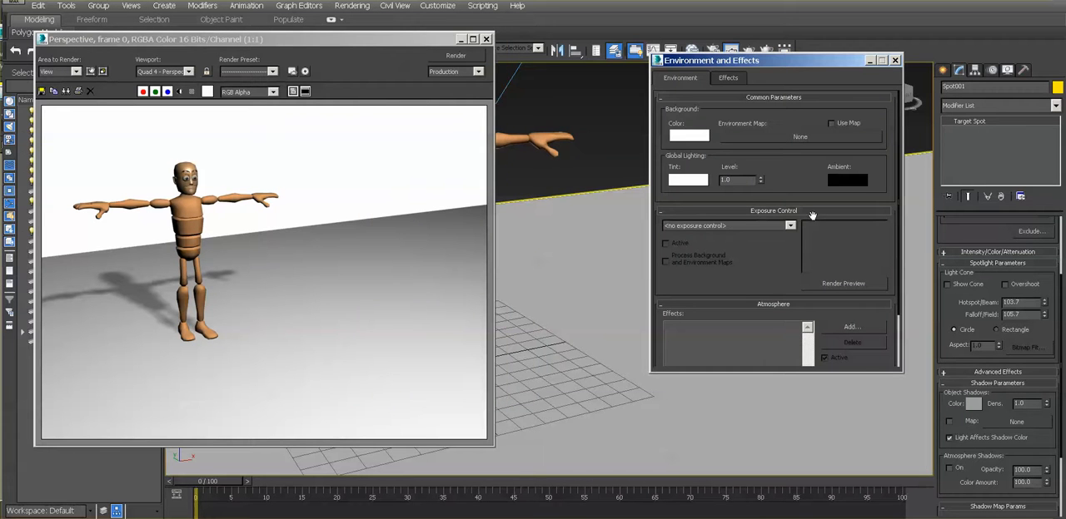
left_click(852, 182)
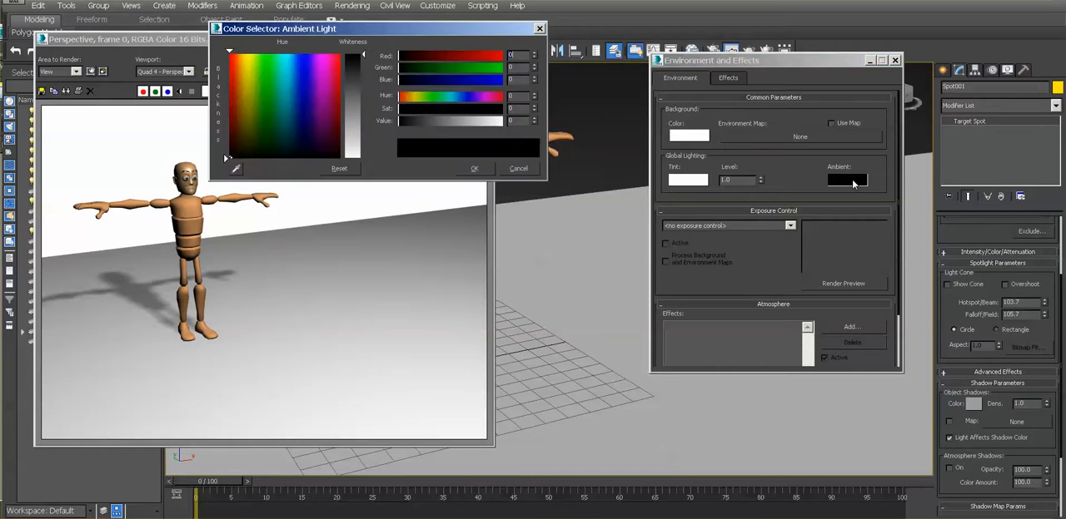
left_click_drag(358, 107, 361, 101)
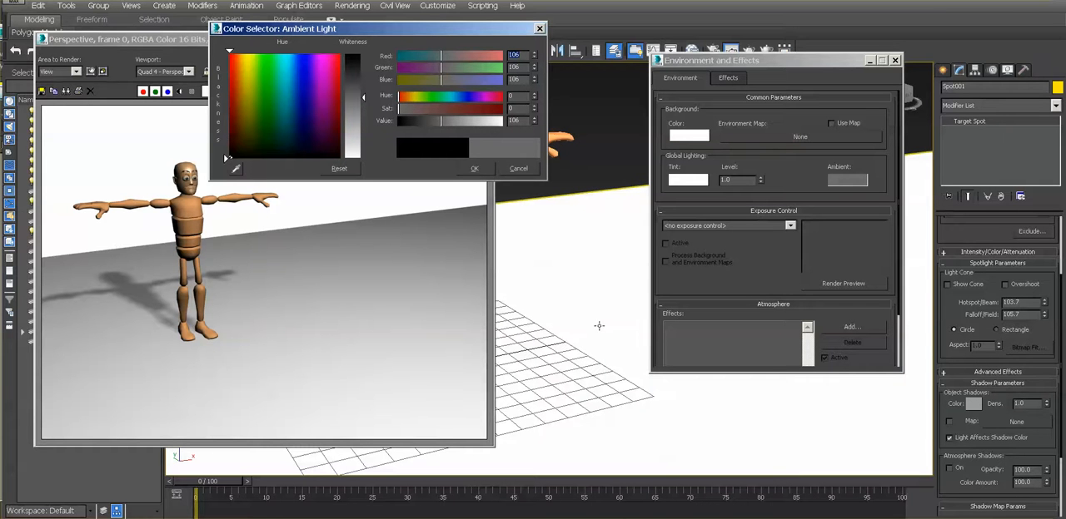
left_click(475, 169)
left_click(455, 56)
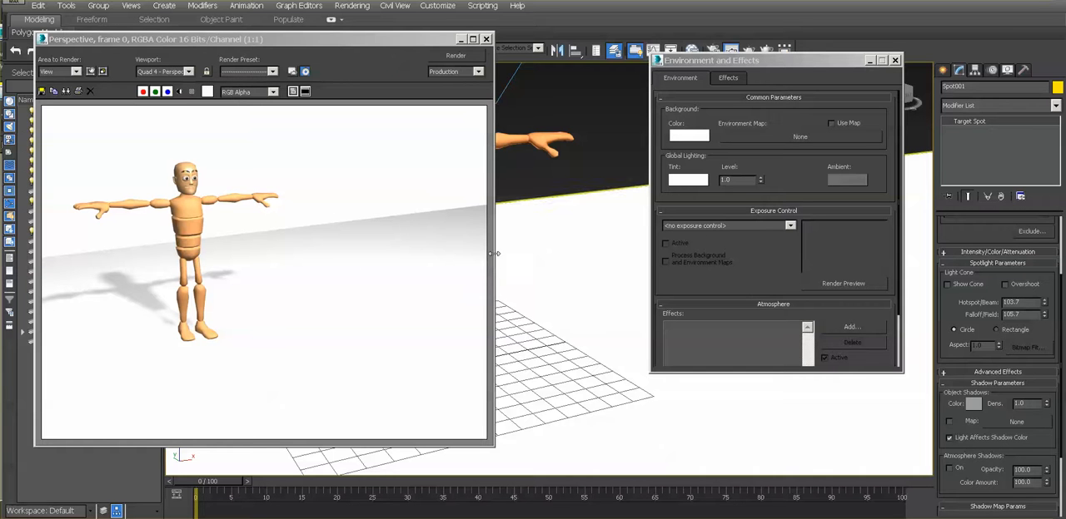
- Brighten the environment's ambient light to gray RGB 136, 136, 136, render the view, and close the environment settings
left_click(845, 180)
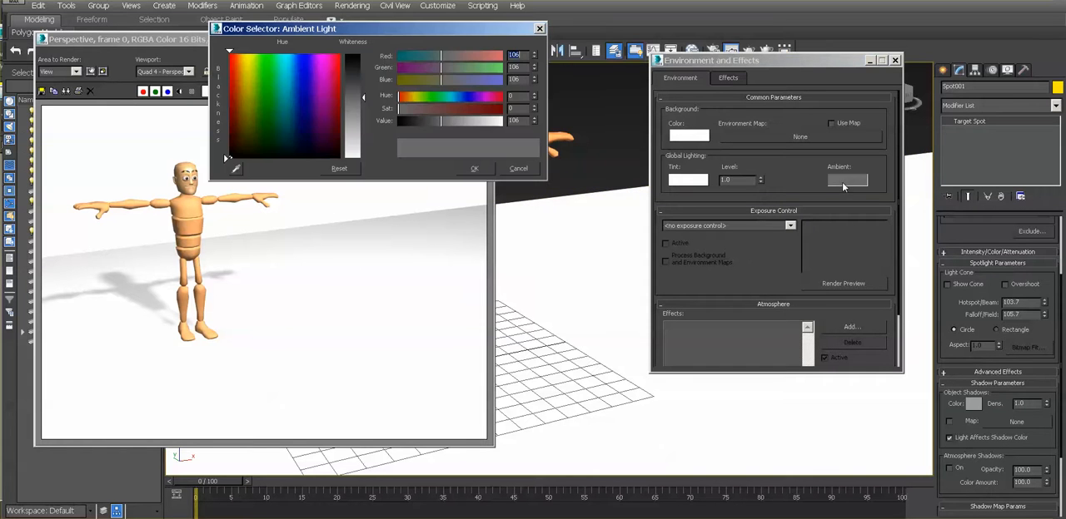
left_click(473, 169)
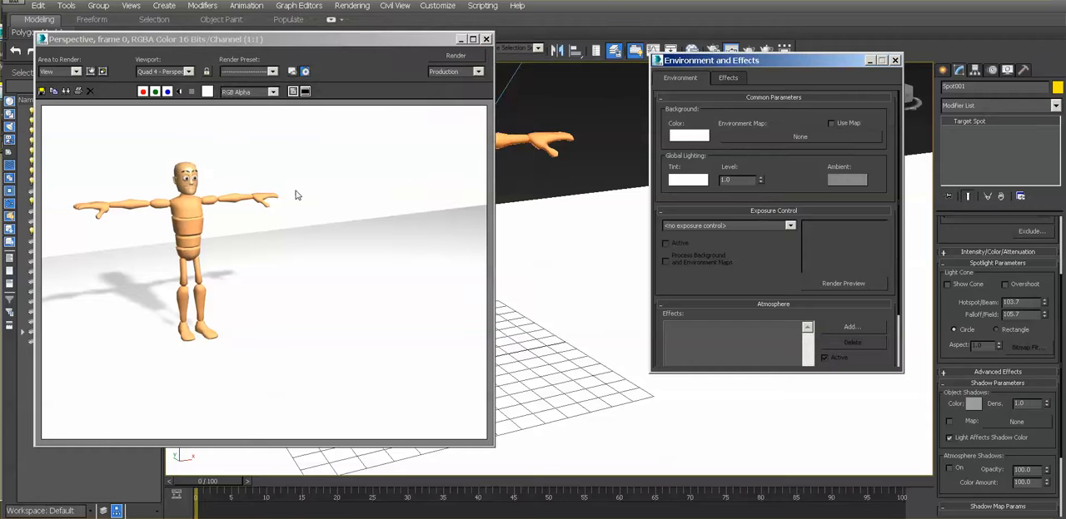
left_click(455, 55)
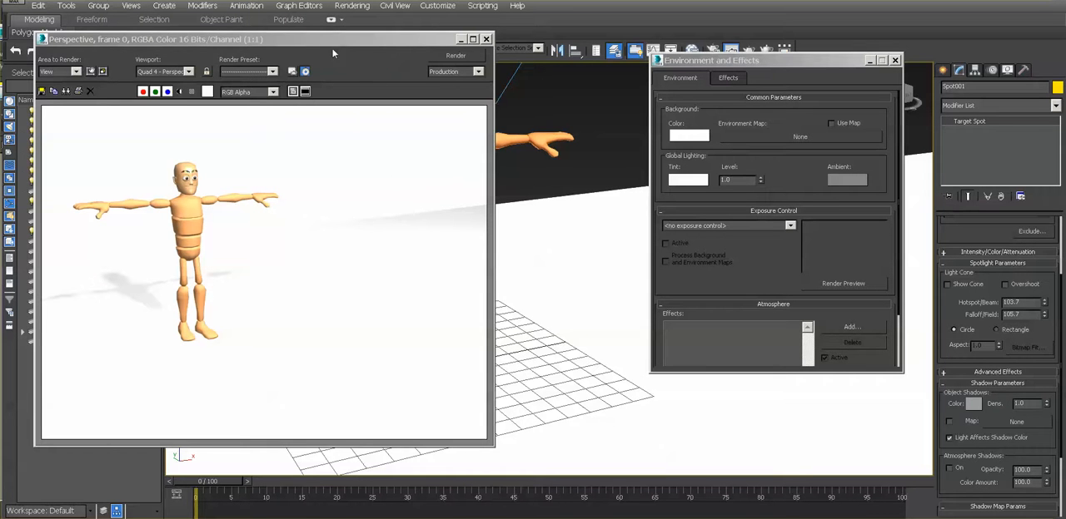
left_click_drag(330, 39, 361, 38)
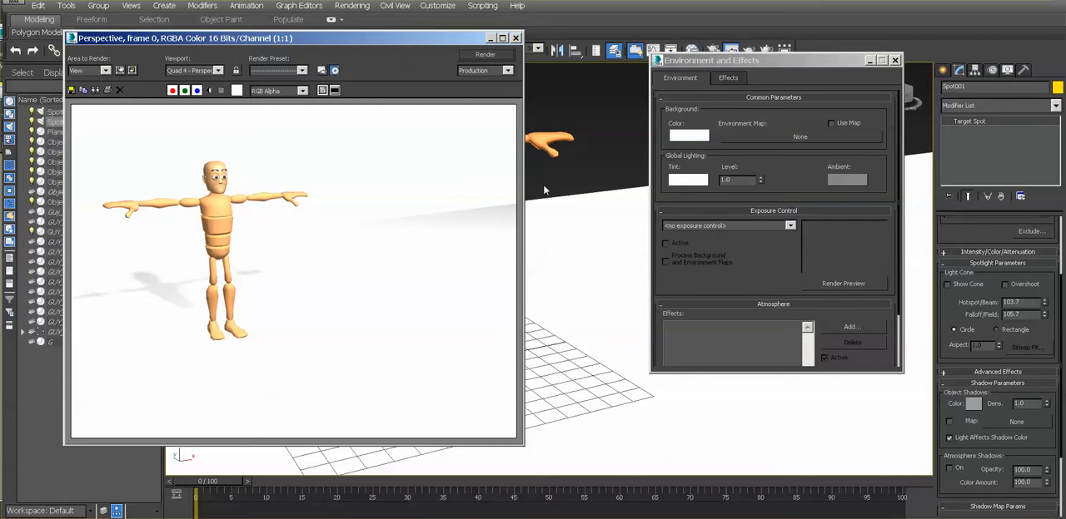
left_click_drag(835, 66, 793, 57)
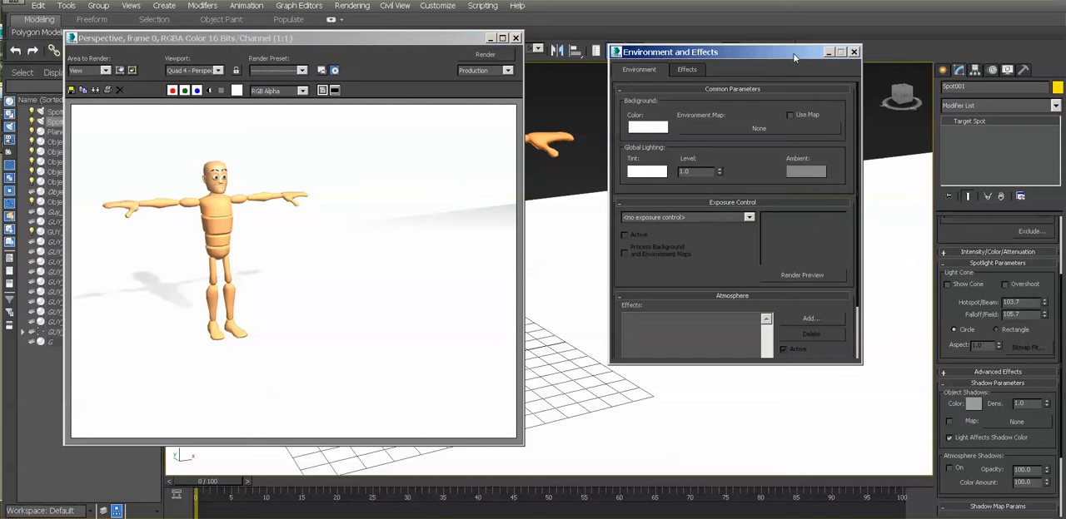
left_click(854, 52)
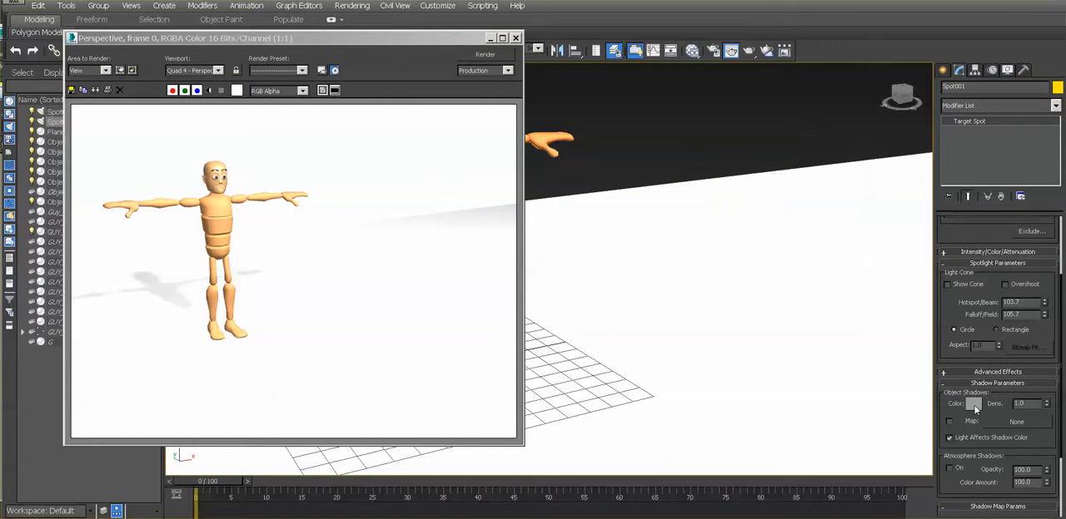
- Darken the spotlight's shadow color to gray RGB 115, 115, 115 and to a still darker gray, rendering after each change
left_click(973, 405)
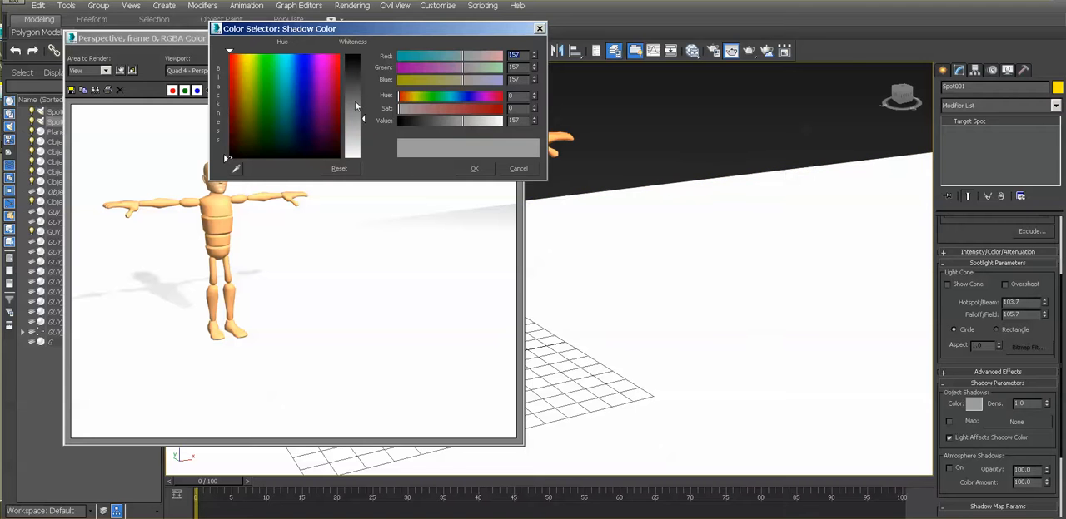
left_click(355, 101)
left_click(474, 168)
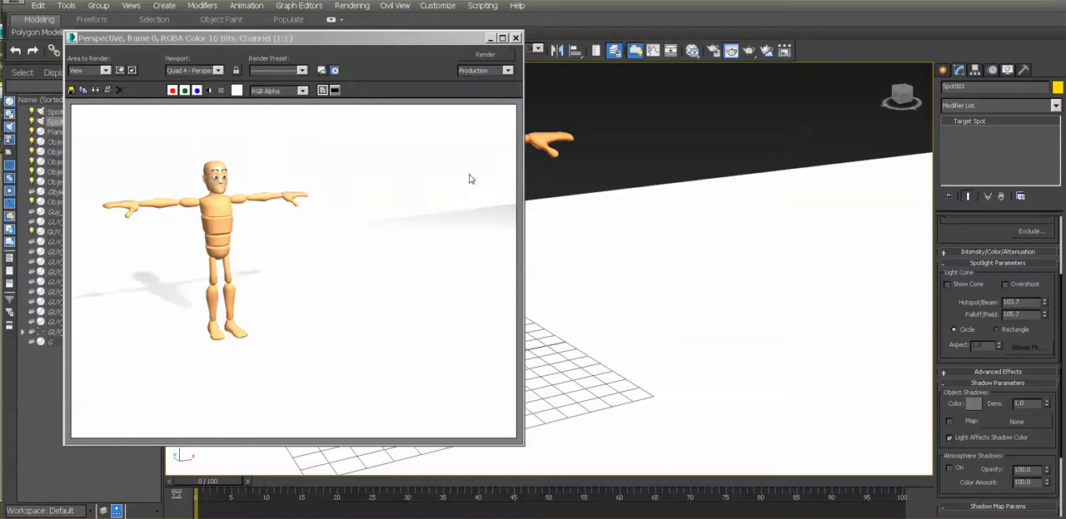
left_click(481, 55)
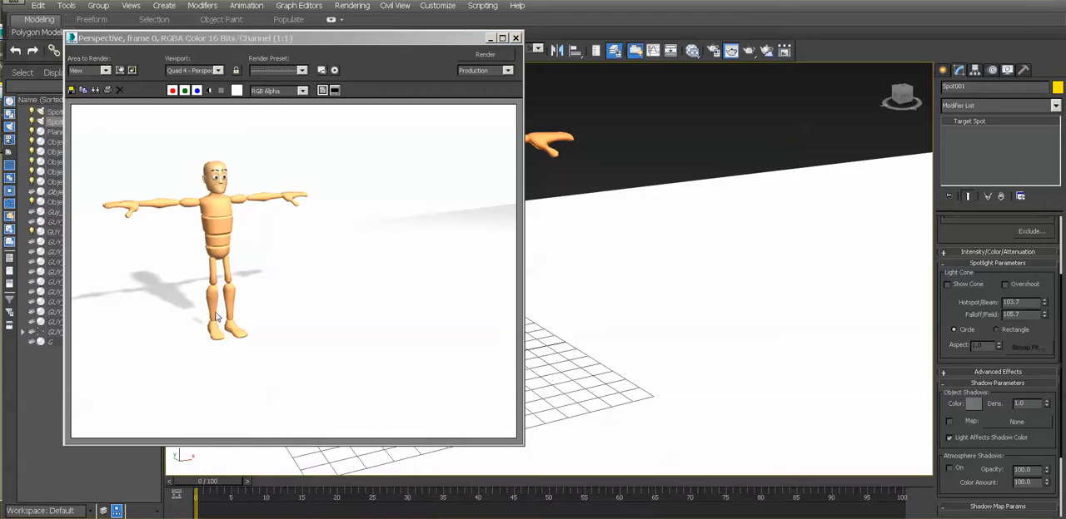
left_click(979, 405)
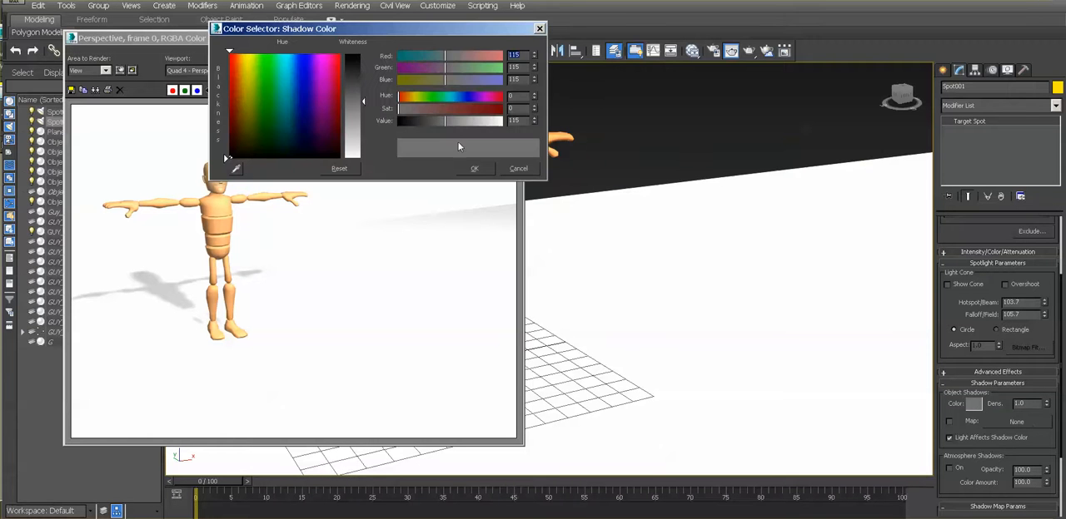
left_click(474, 168)
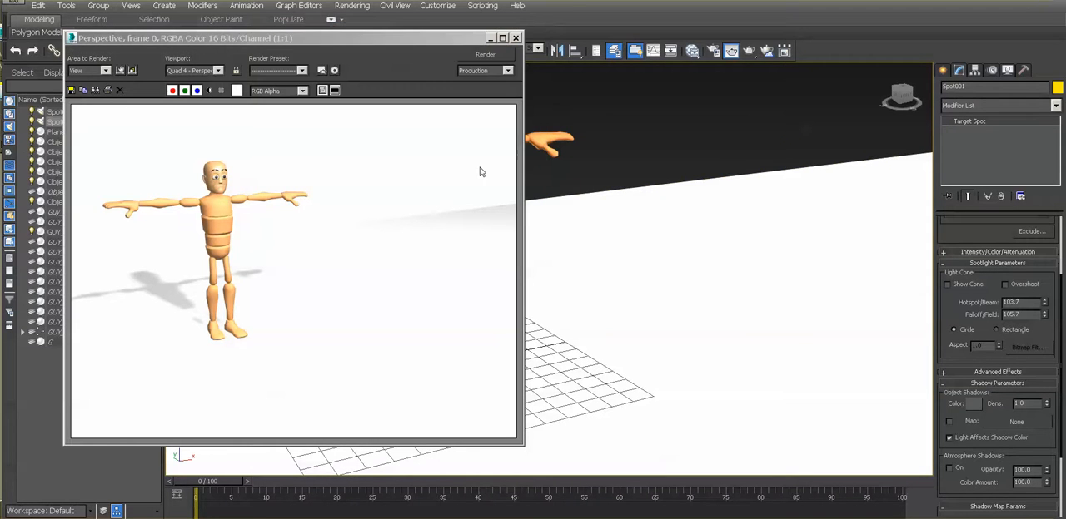
left_click(485, 55)
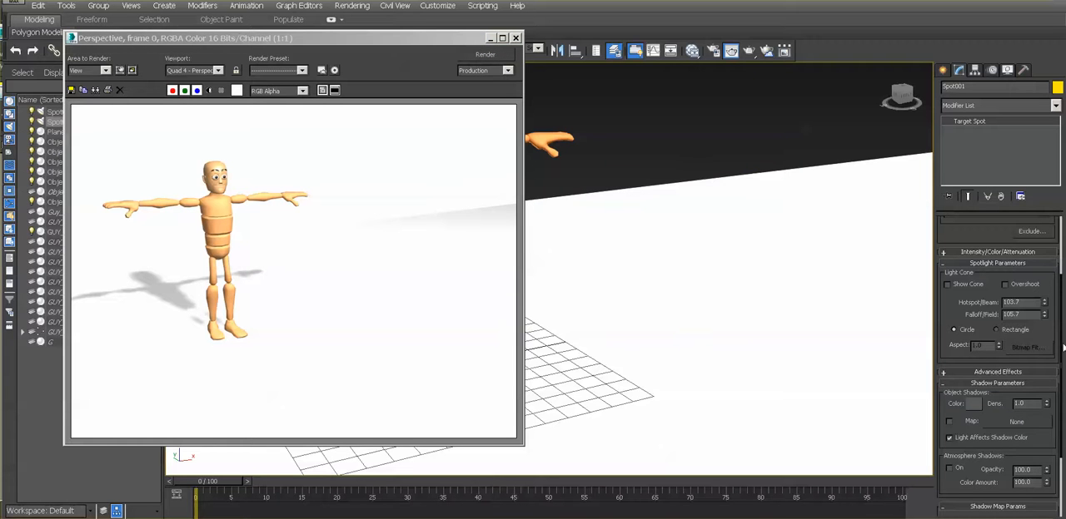
- Set the spotlight's shadow map size to 1024 and render the view
scroll(1056, 331, "down", 3)
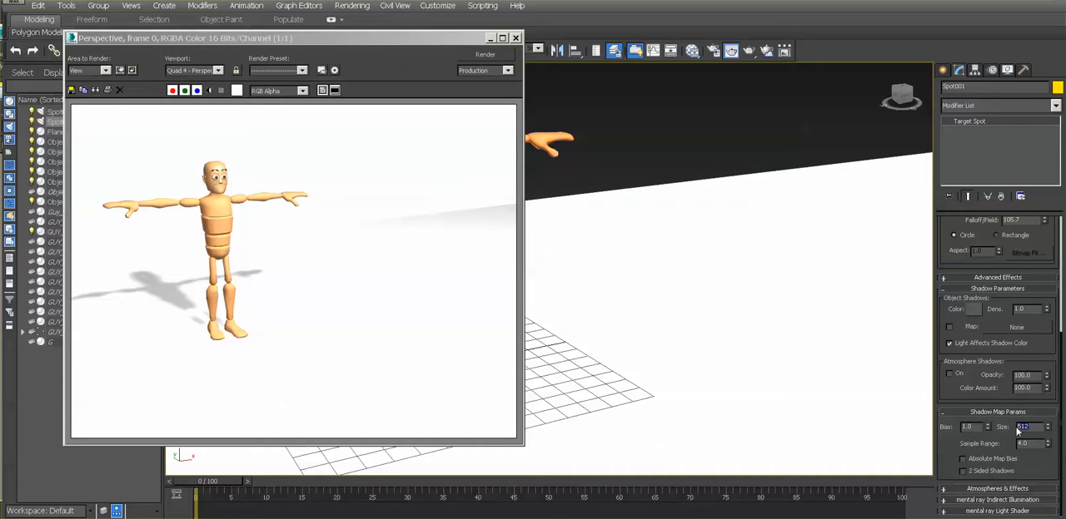
type("1024")
left_click(472, 53)
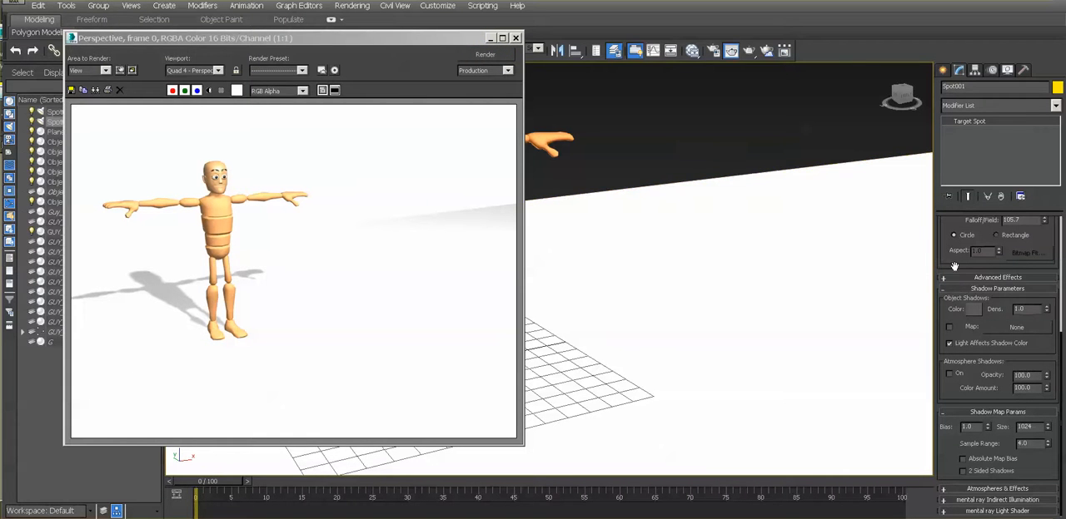
- Change the spotlight's shadow color to a slightly lighter gray and render the view
left_click(974, 310)
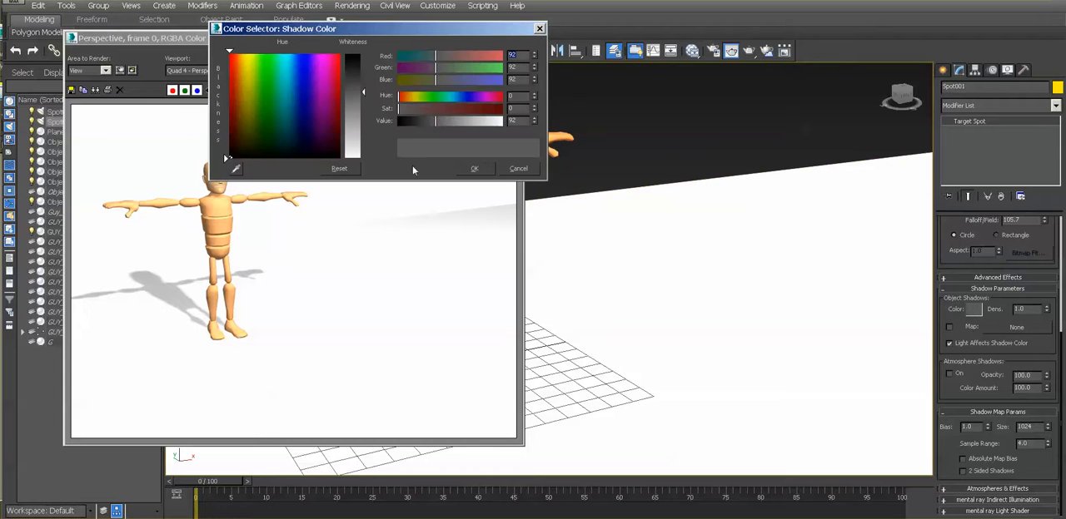
left_click(474, 168)
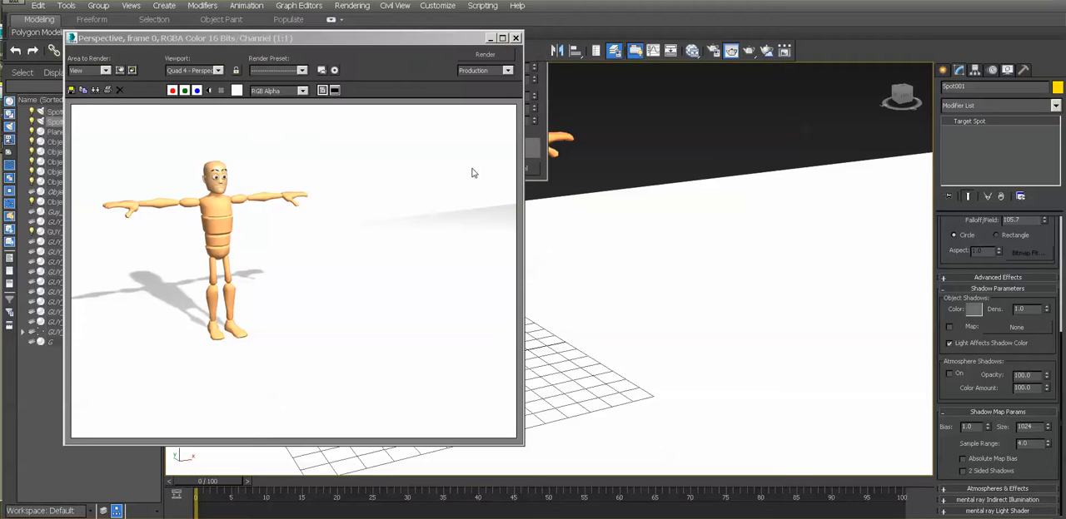
left_click(488, 56)
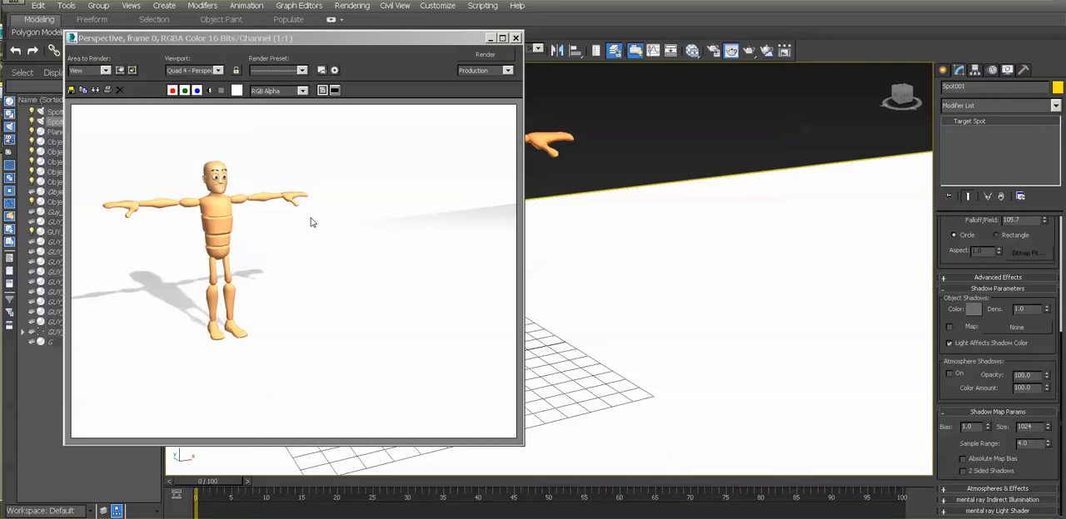
- Switch the light's type from Spot to Directional and render the view
left_click_drag(326, 41, 364, 36)
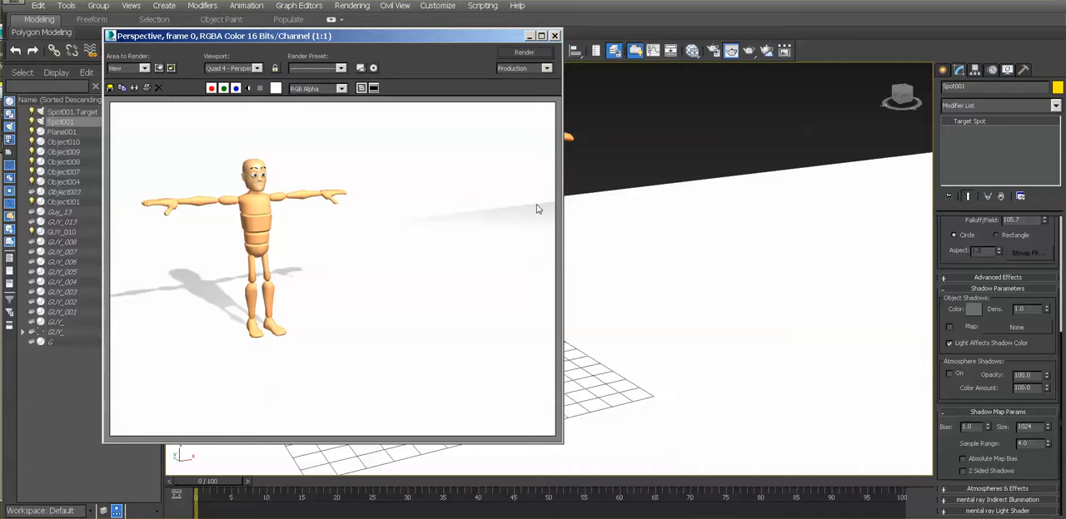
left_click(966, 87)
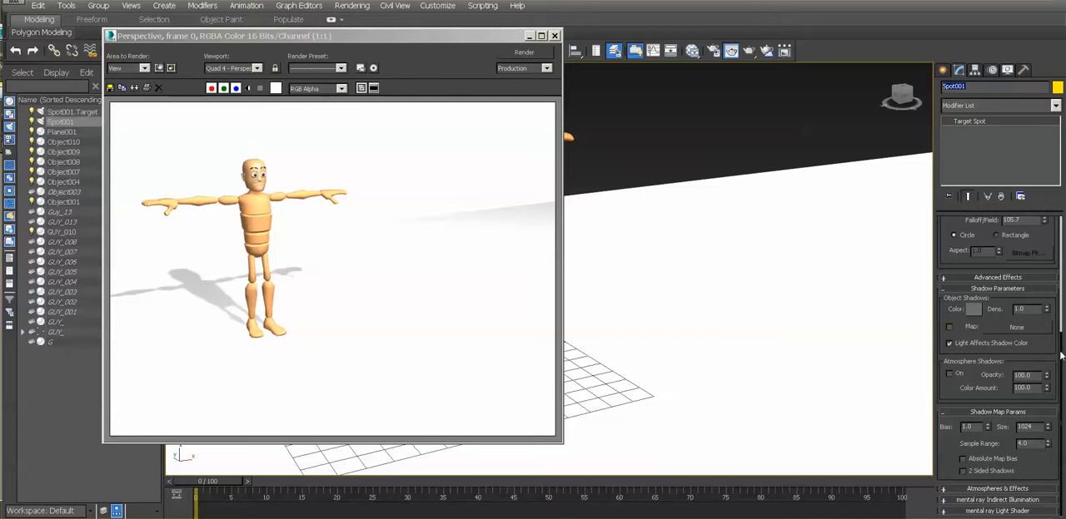
left_click_drag(1059, 293, 1062, 202)
left_click(1044, 252)
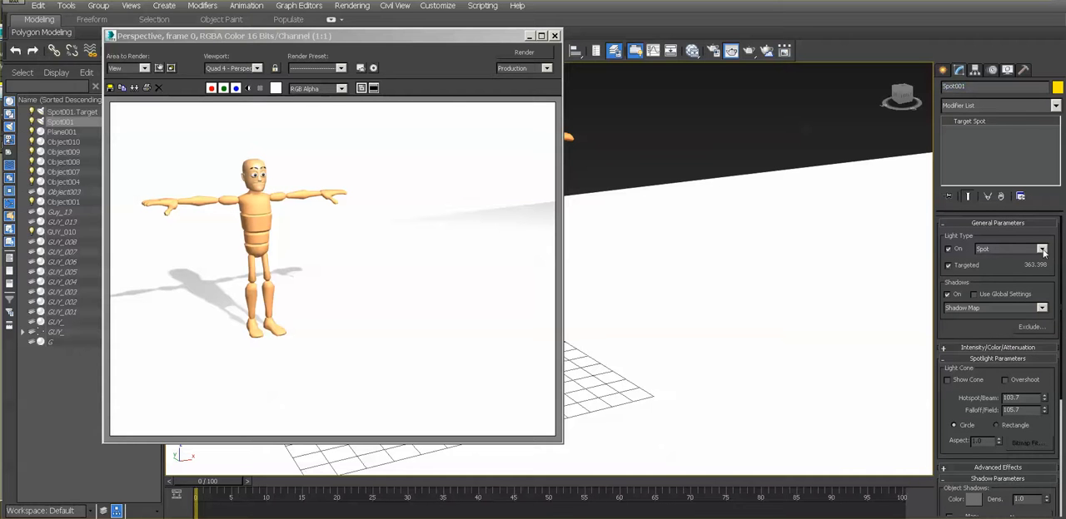
left_click(1041, 250)
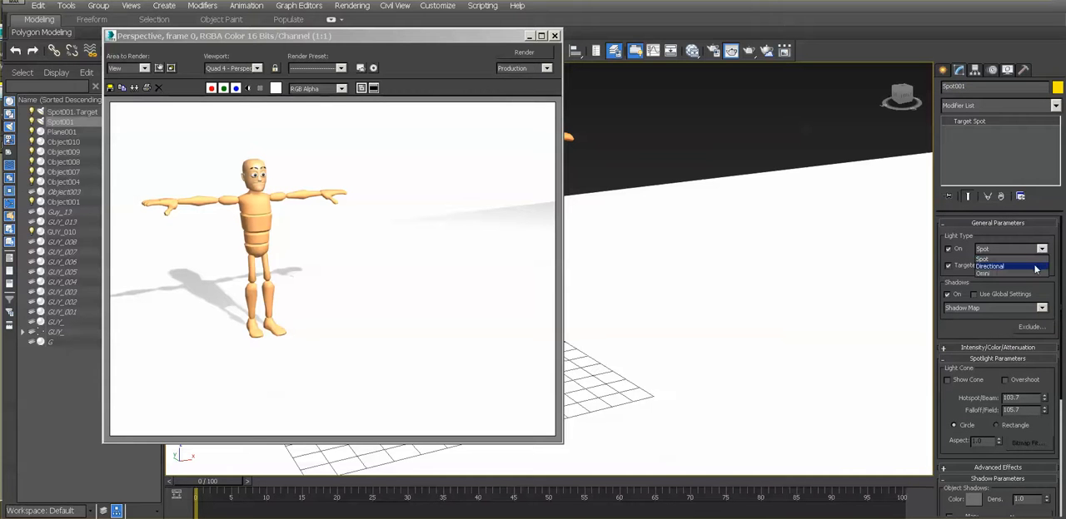
left_click(1032, 266)
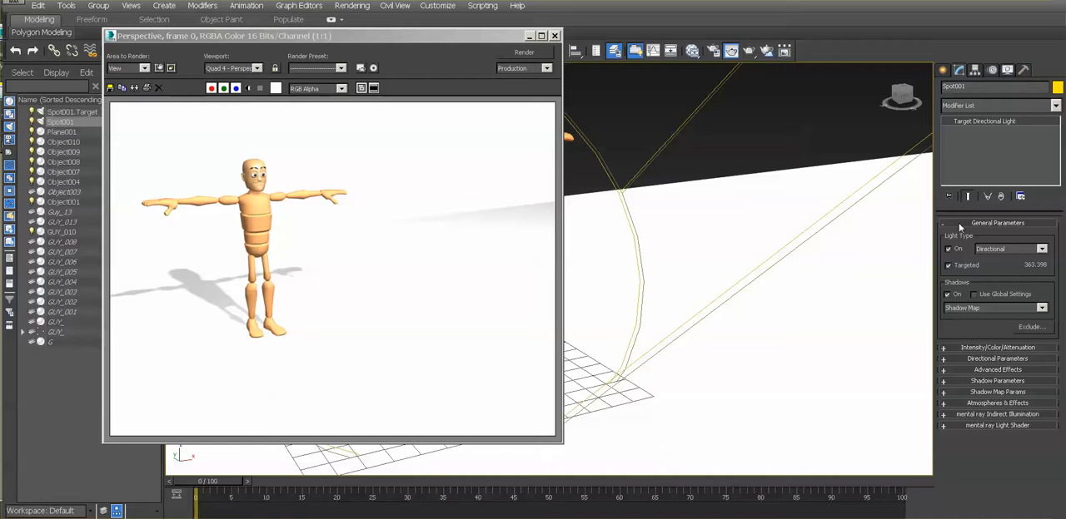
left_click(523, 52)
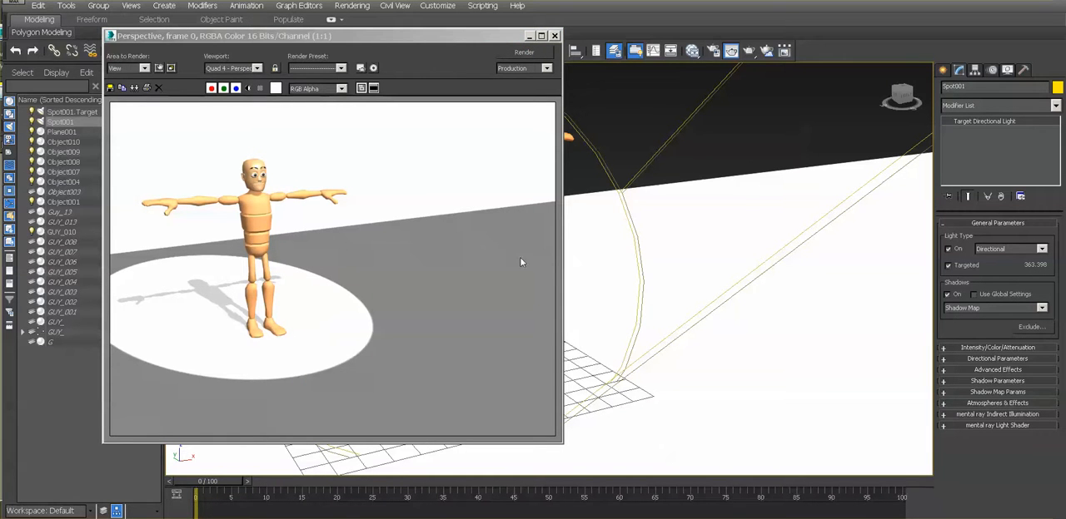
- Widen the directional light's cone to a hotspot of 423.7 and a falloff of 425.7, and render the view
left_click(622, 193)
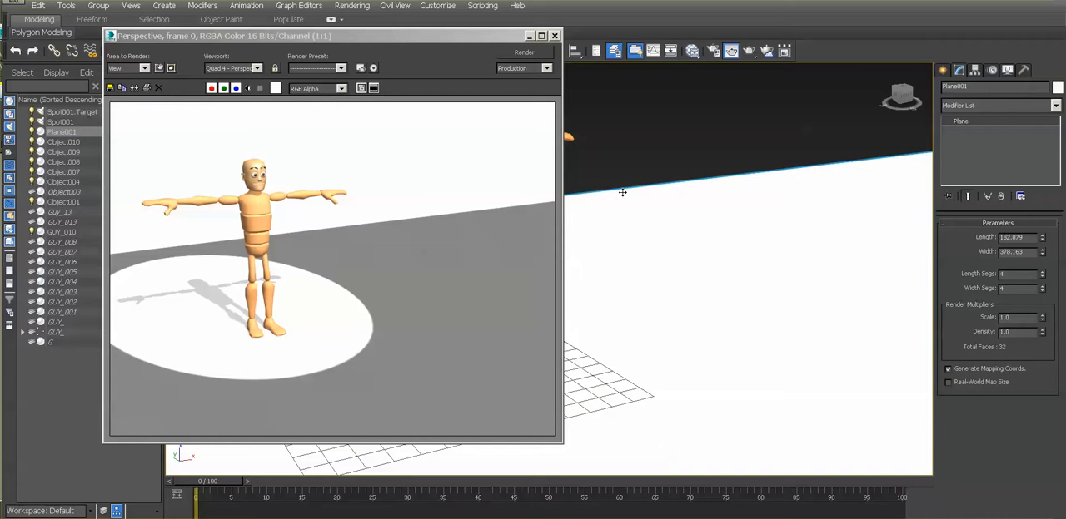
key("ctrl+z")
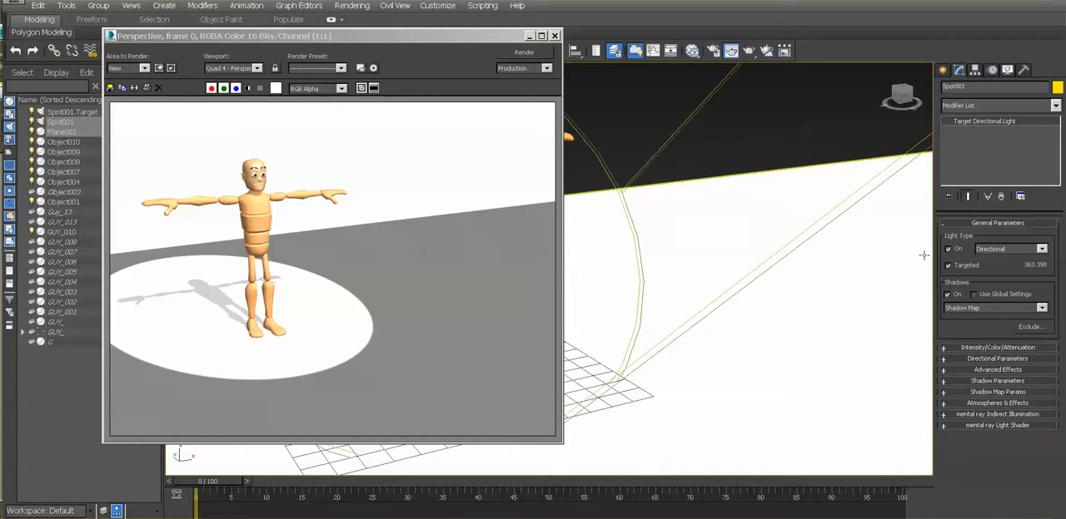
left_click(999, 358)
left_click_drag(1045, 403, 1044, 333)
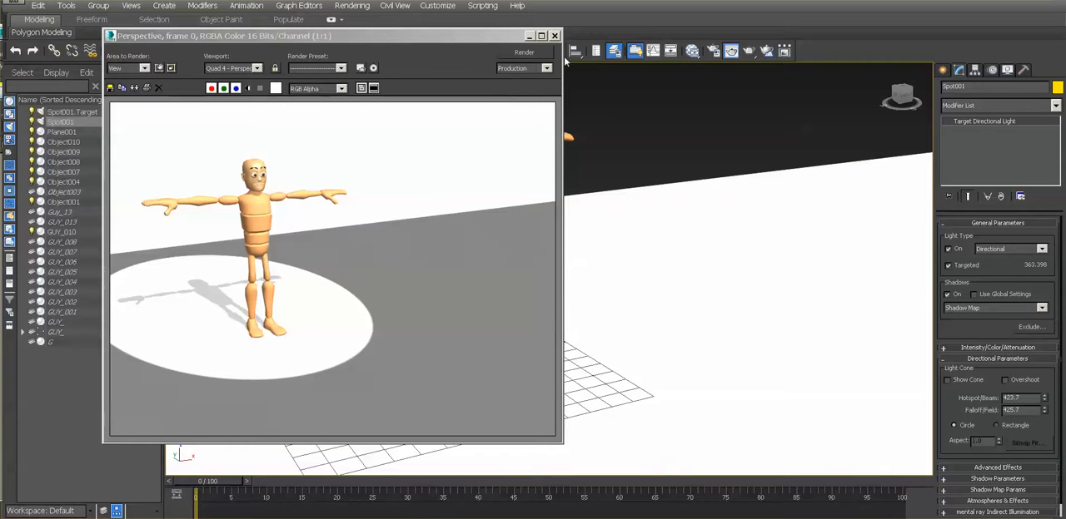
left_click(524, 52)
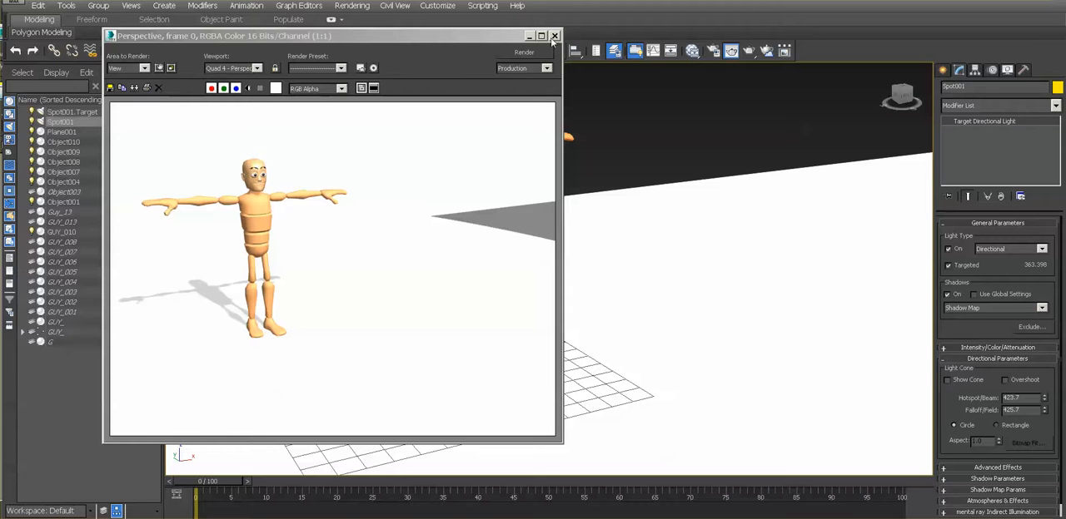
left_click_drag(458, 36, 509, 33)
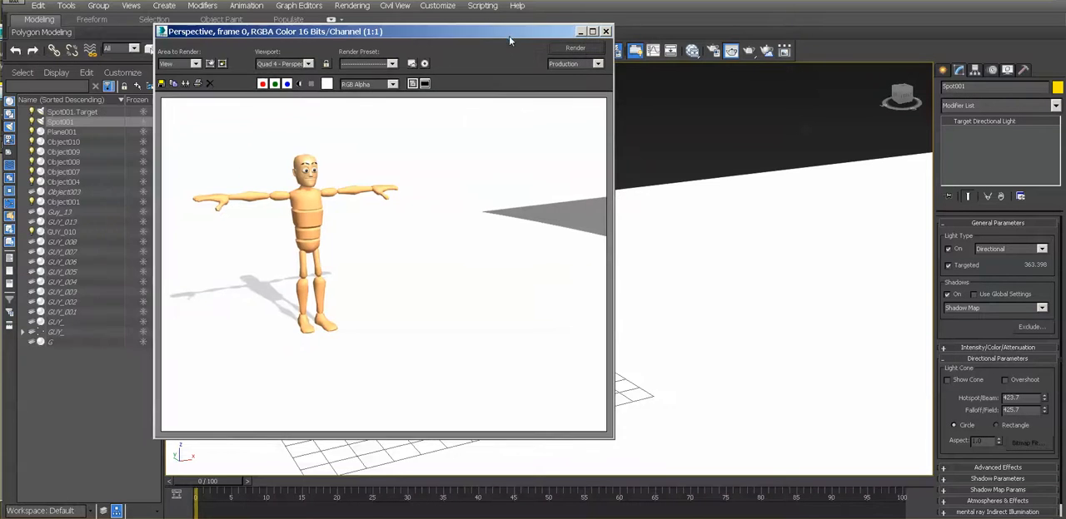